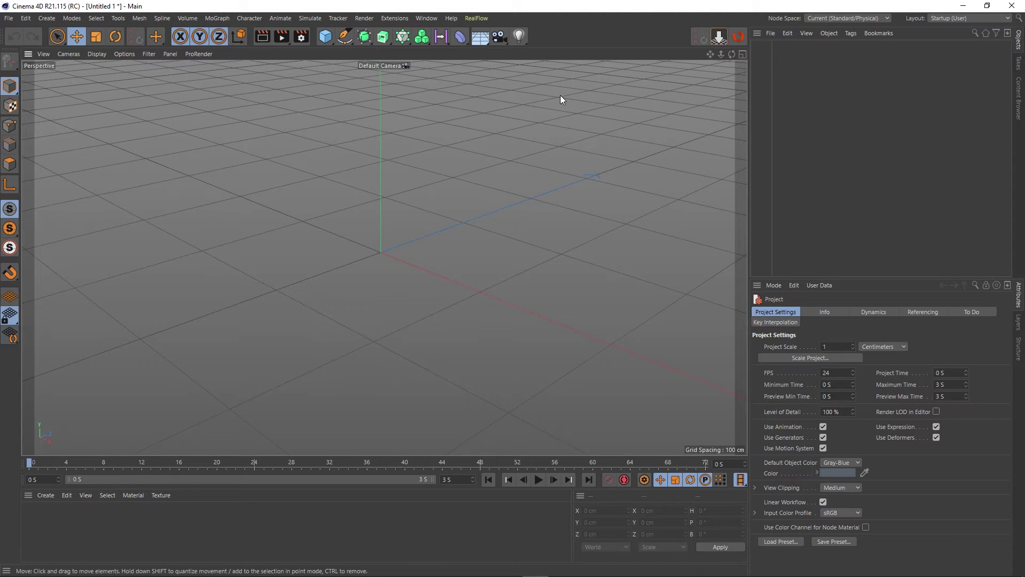
- Add a Cube and open its Cube Object page in the online help browser via Show Help
click(326, 35)
right_click(771, 50)
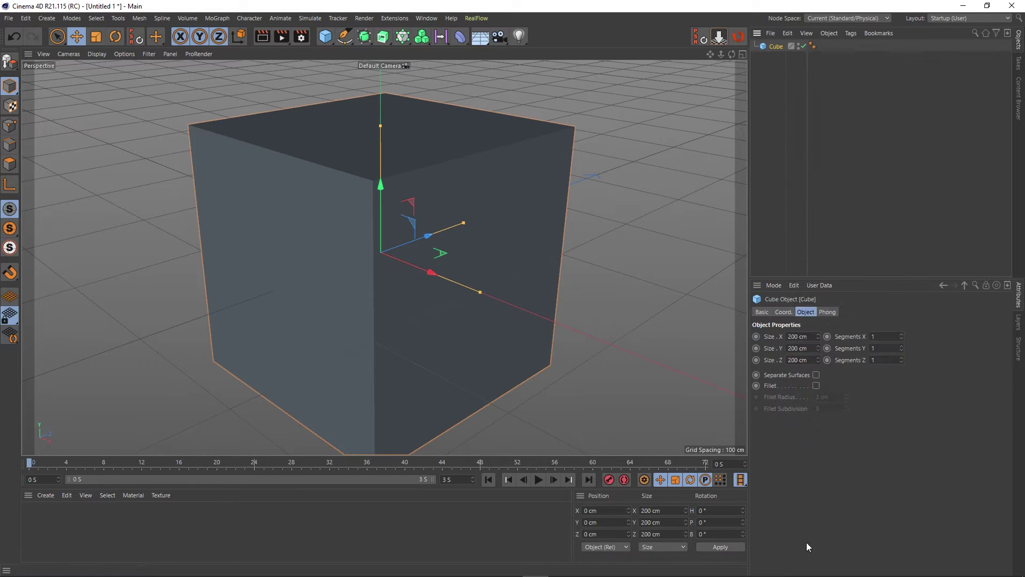
click(806, 541)
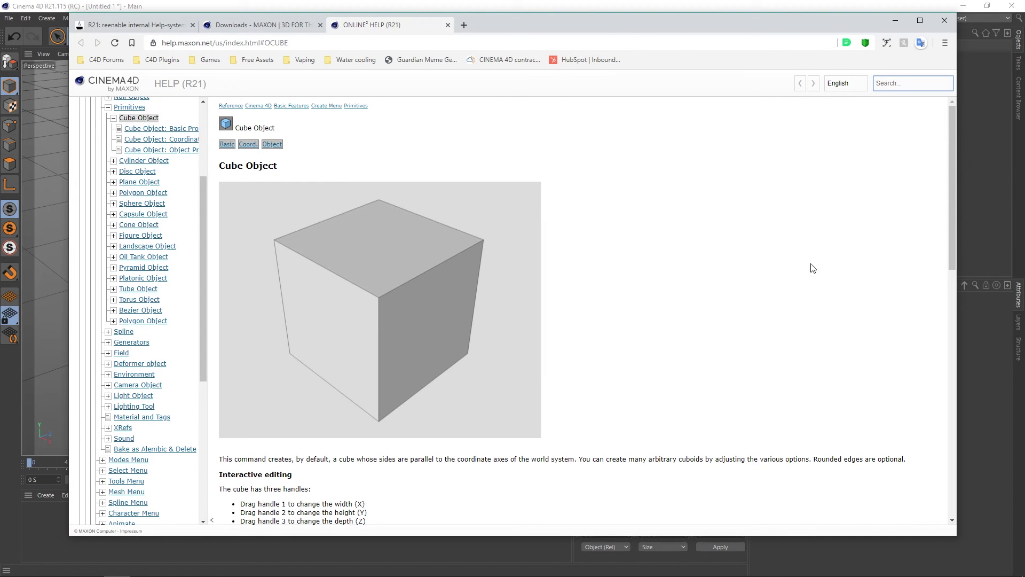
drag(766, 24, 755, 31)
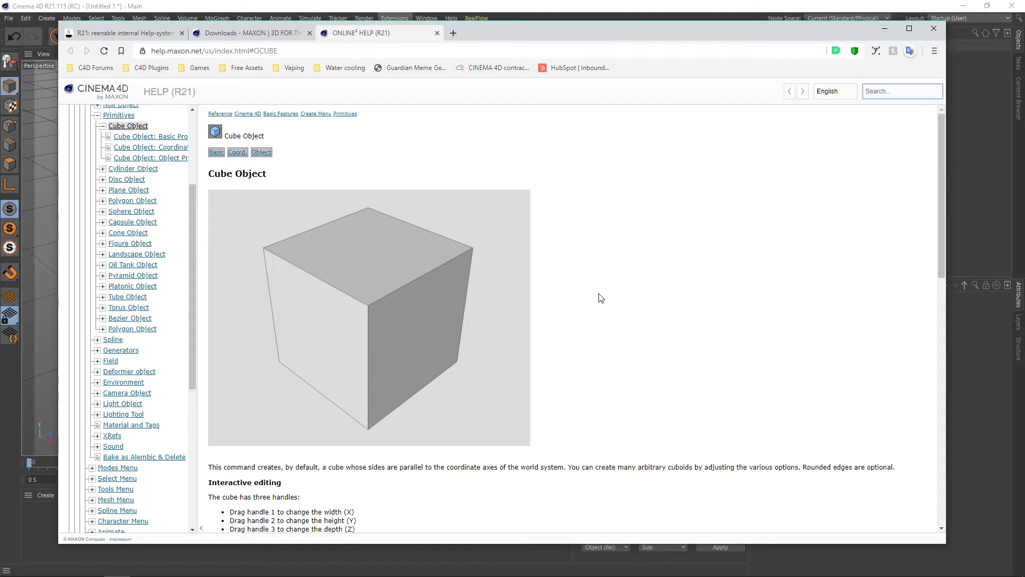
click(292, 50)
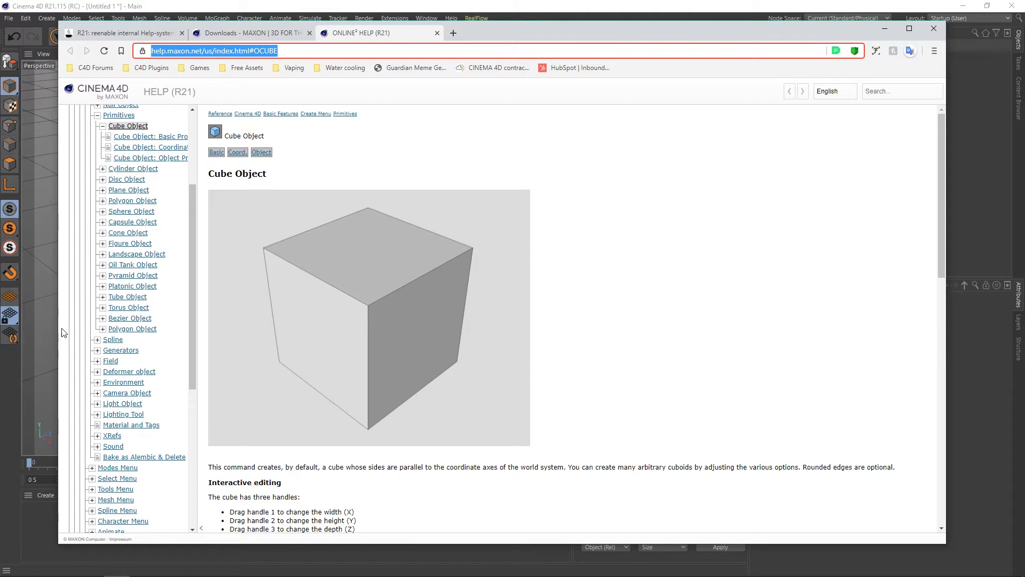
- Narrow and shift the help window aside, then orbit the view around the cube
drag(60, 335, 444, 331)
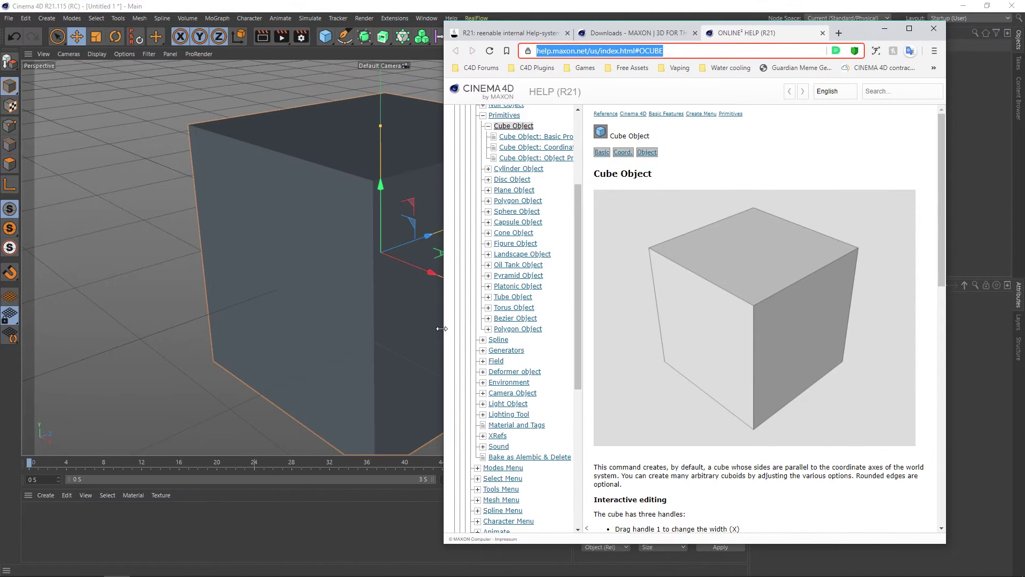
drag(865, 35, 916, 41)
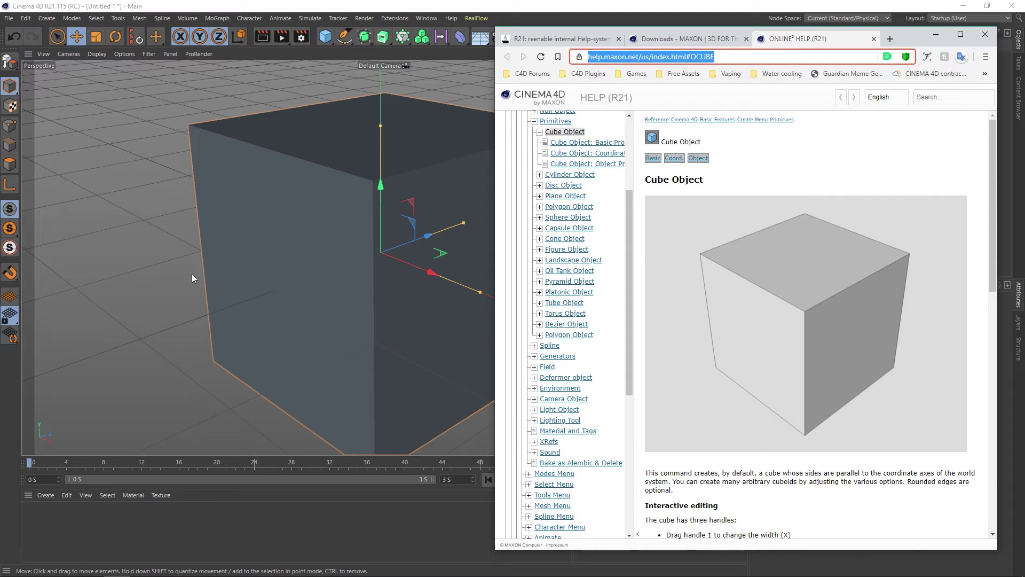
mouse_move(239, 258)
alt+mouse_down()
mouse_move(333, 253)
mouse_move(321, 264)
mouse_move(375, 294)
alt+mouse_up()
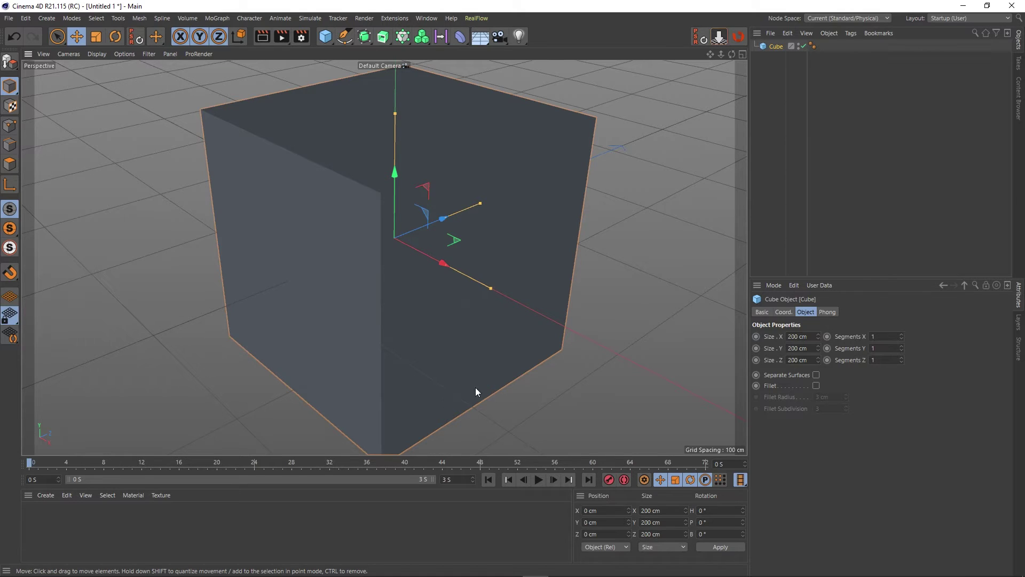
alt+drag(434, 342, 429, 334)
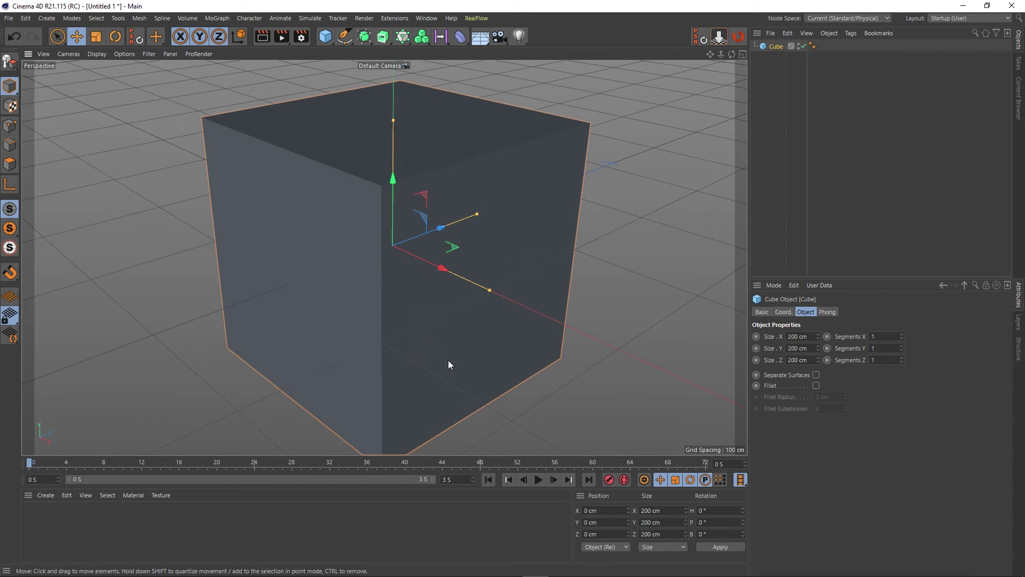
mouse_move(205, 572)
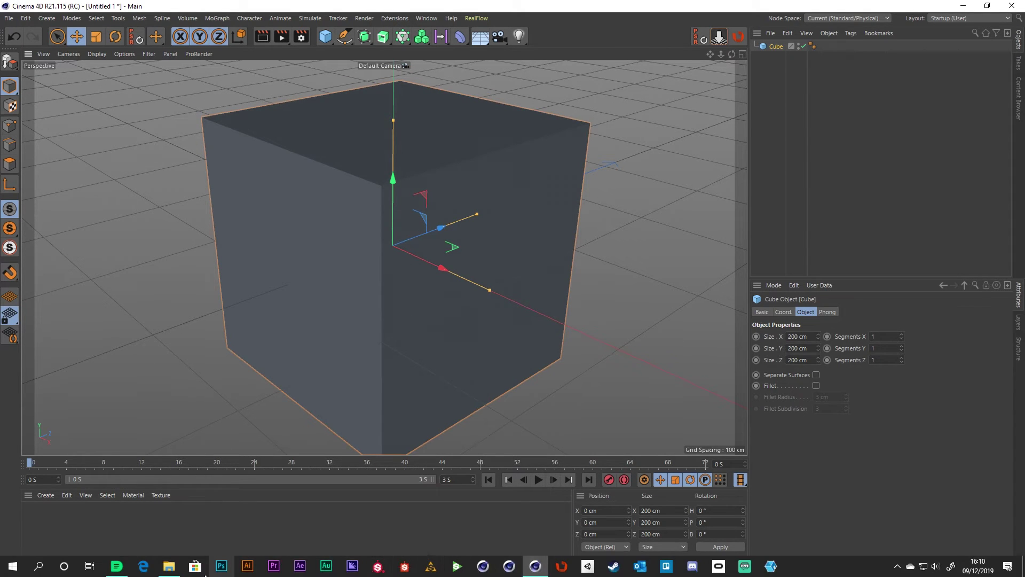
- Bring the help browser back up and widen its window
click(150, 570)
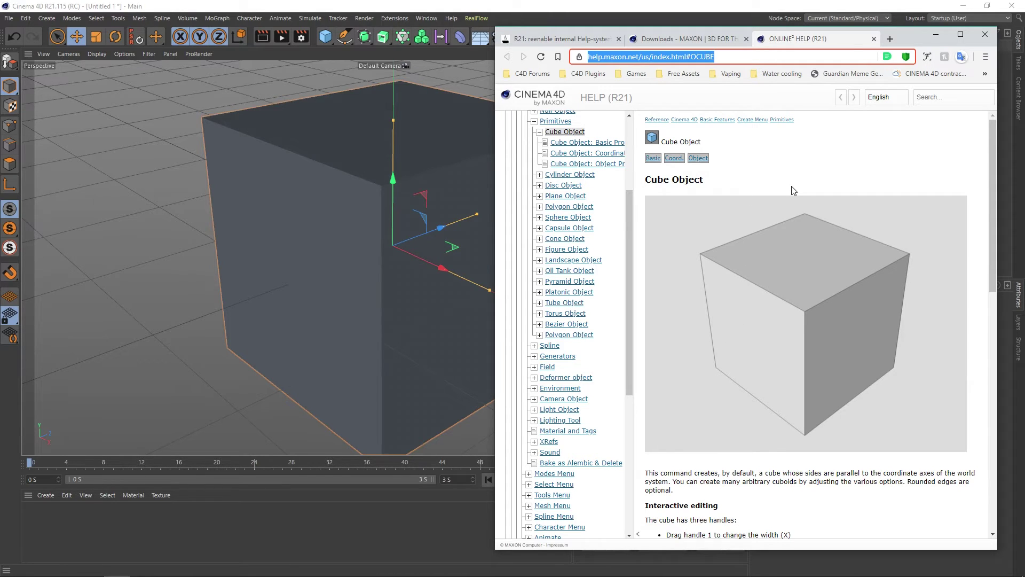
drag(794, 192, 640, 339)
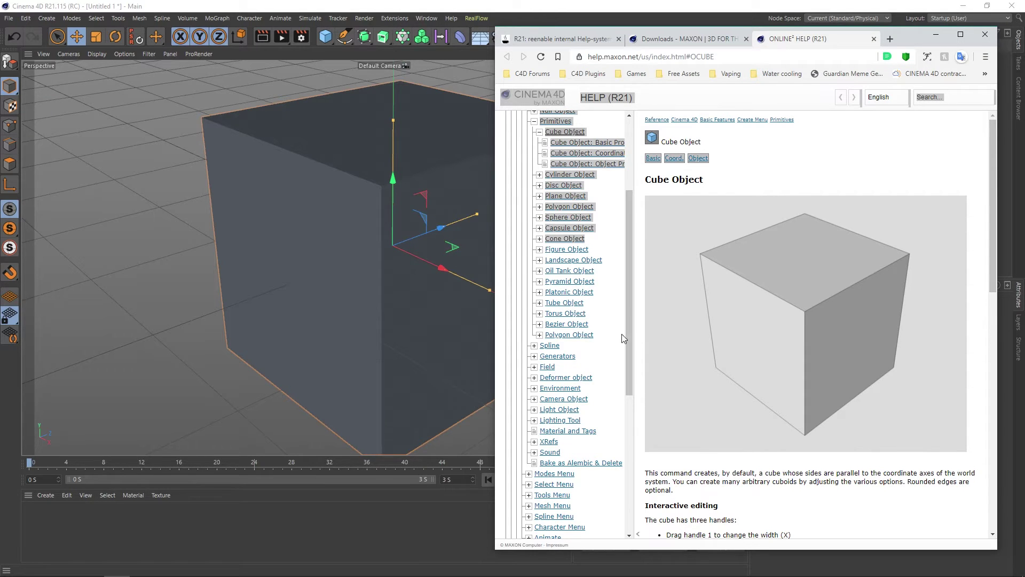
drag(495, 350, 57, 350)
- Read the replies in the 'R21: Reenable internal Help-System?' forum thread
click(131, 38)
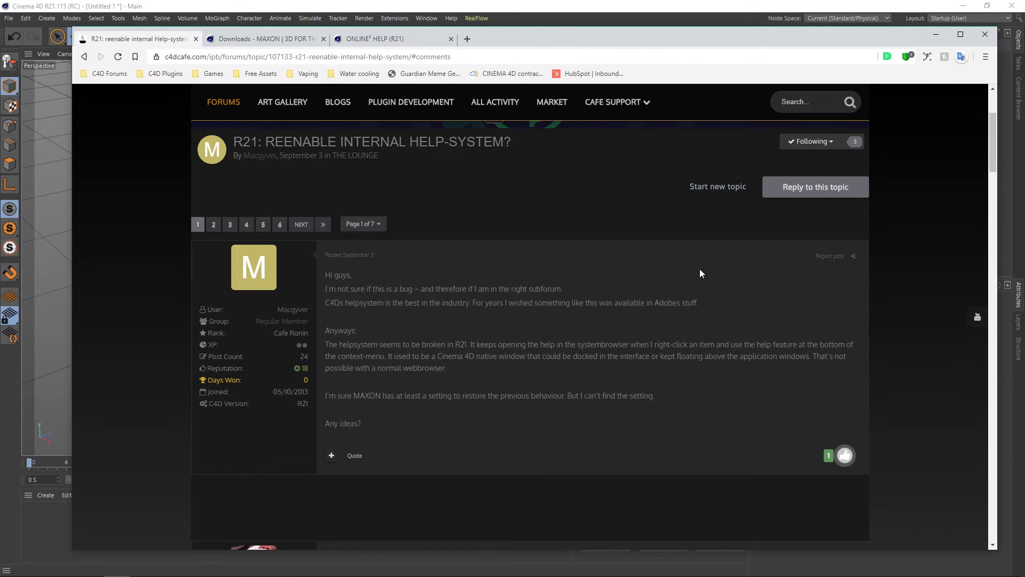
mouse_move(727, 274)
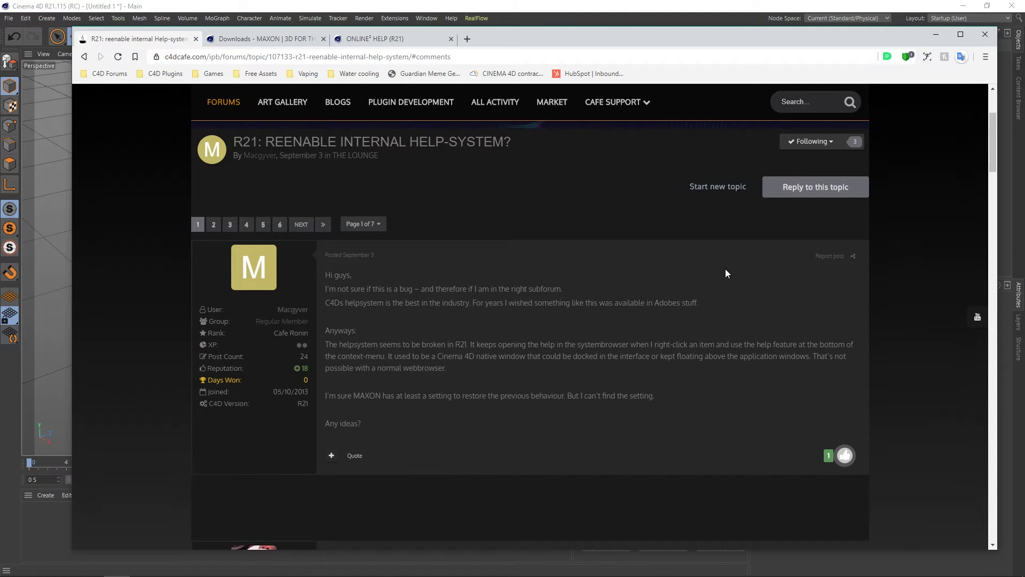
scroll(682, 298, down, 3)
scroll(680, 298, down, 2)
scroll(681, 298, down, 2)
scroll(681, 298, down, 3)
scroll(681, 301, down, 5)
scroll(680, 297, down, 2)
scroll(675, 300, down, 4)
scroll(619, 311, down, 3)
scroll(572, 320, down, 3)
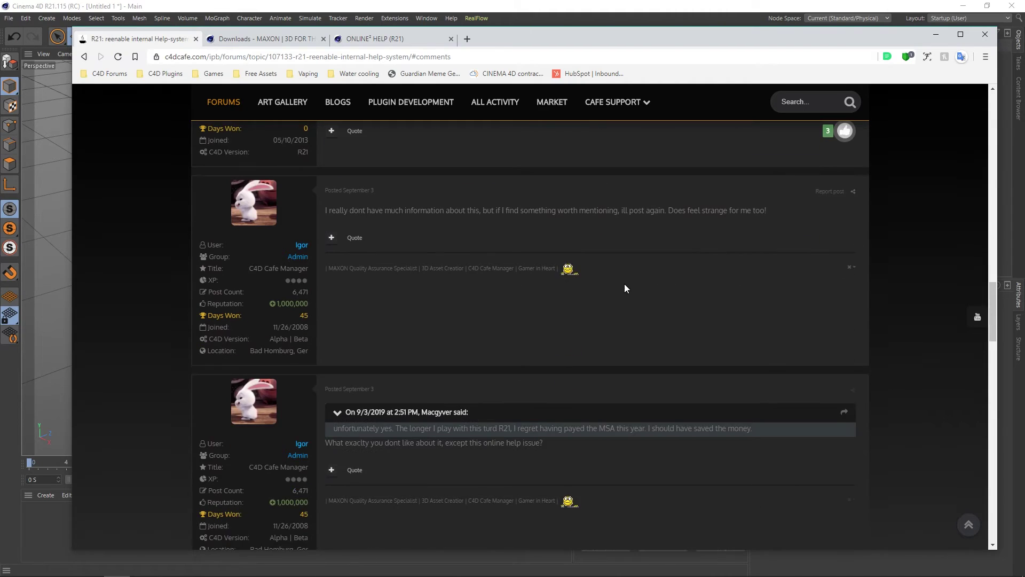
scroll(633, 291, down, 3)
scroll(643, 295, down, 2)
scroll(654, 304, down, 2)
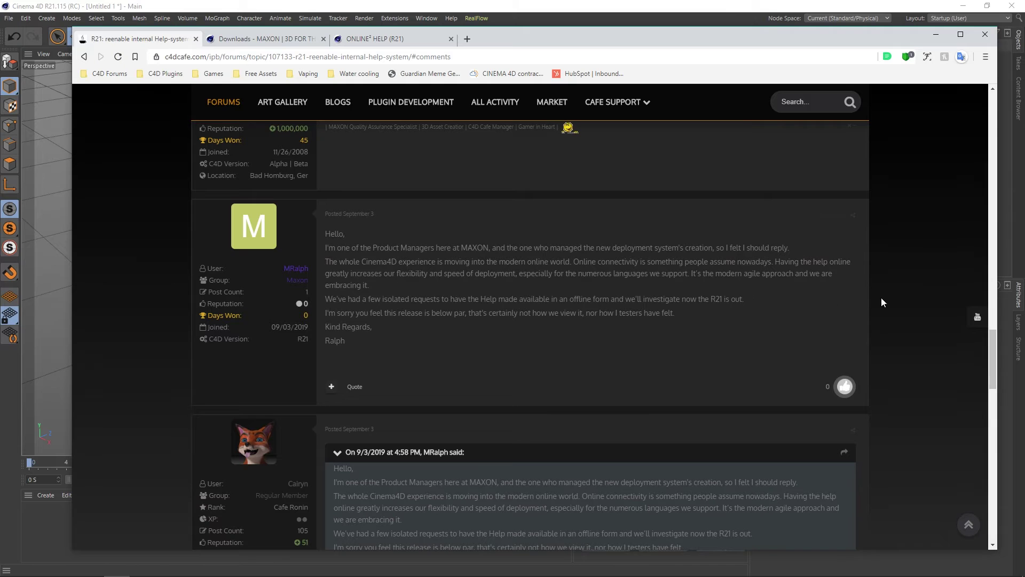
scroll(886, 289, down, 1)
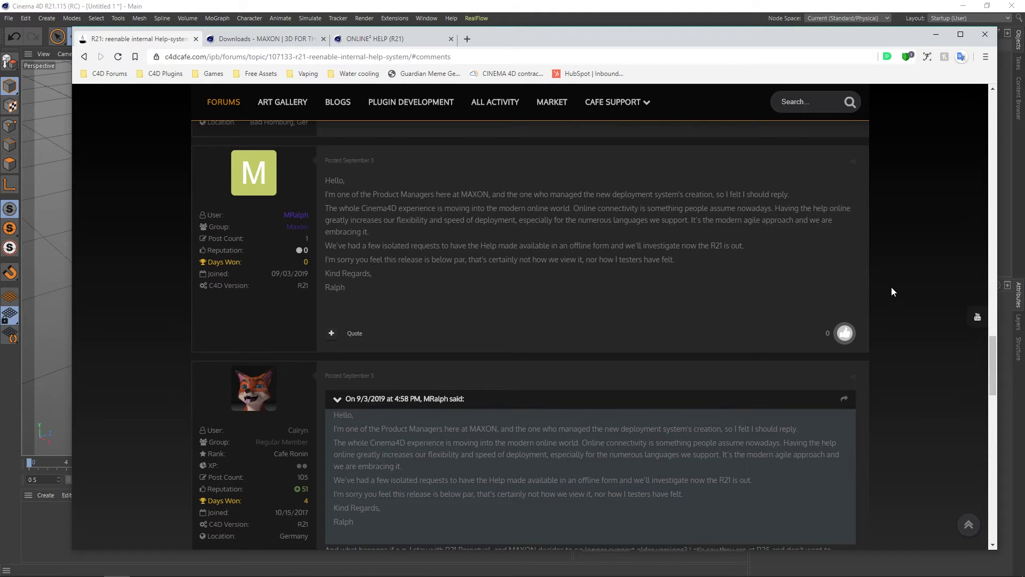
scroll(893, 286, up, 1)
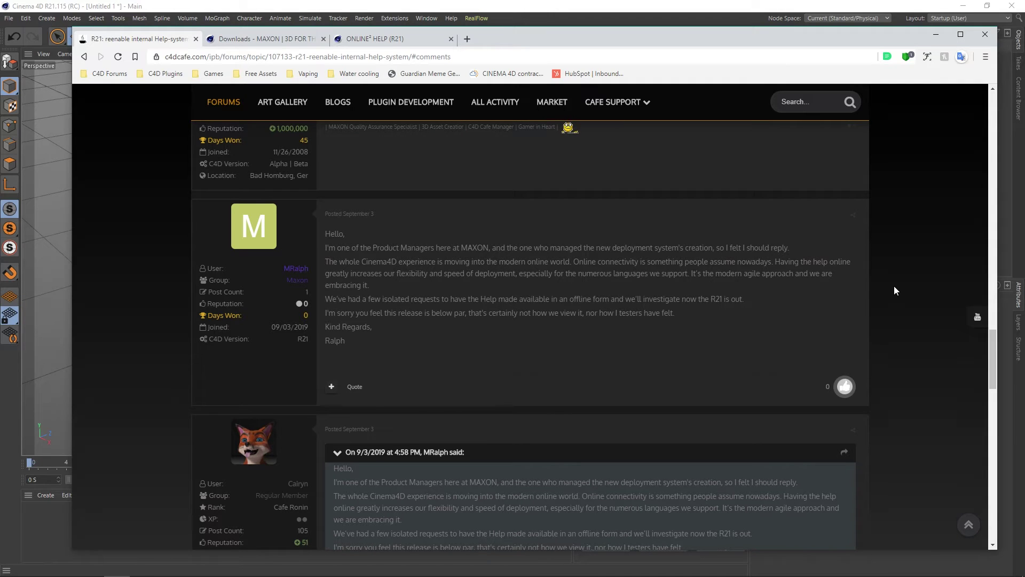
mouse_move(588, 240)
scroll(693, 289, down, 3)
scroll(694, 288, down, 2)
scroll(693, 288, down, 5)
scroll(694, 288, down, 3)
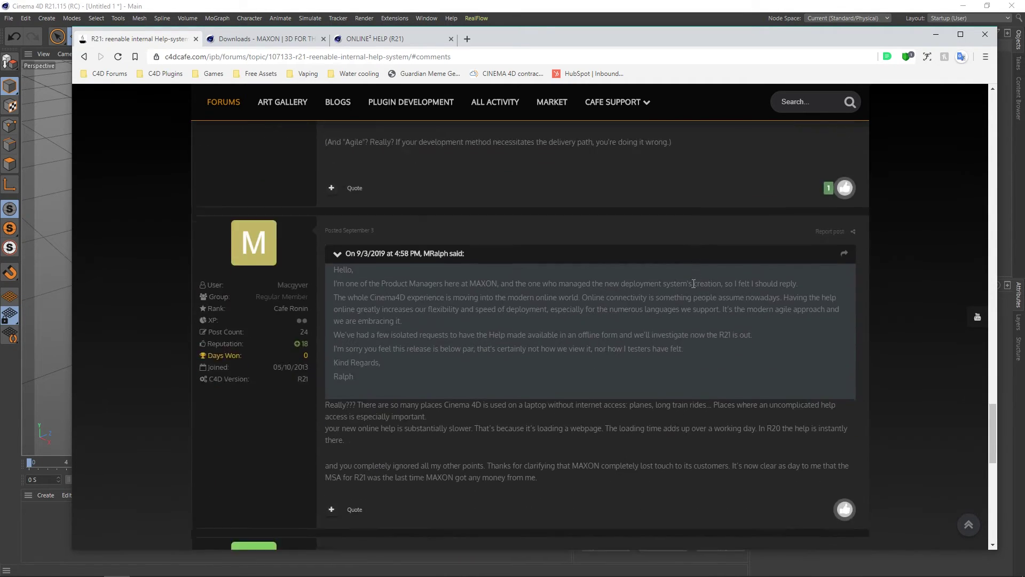
scroll(699, 288, down, 3)
scroll(701, 288, up, 5)
scroll(703, 291, up, 3)
scroll(705, 299, up, 3)
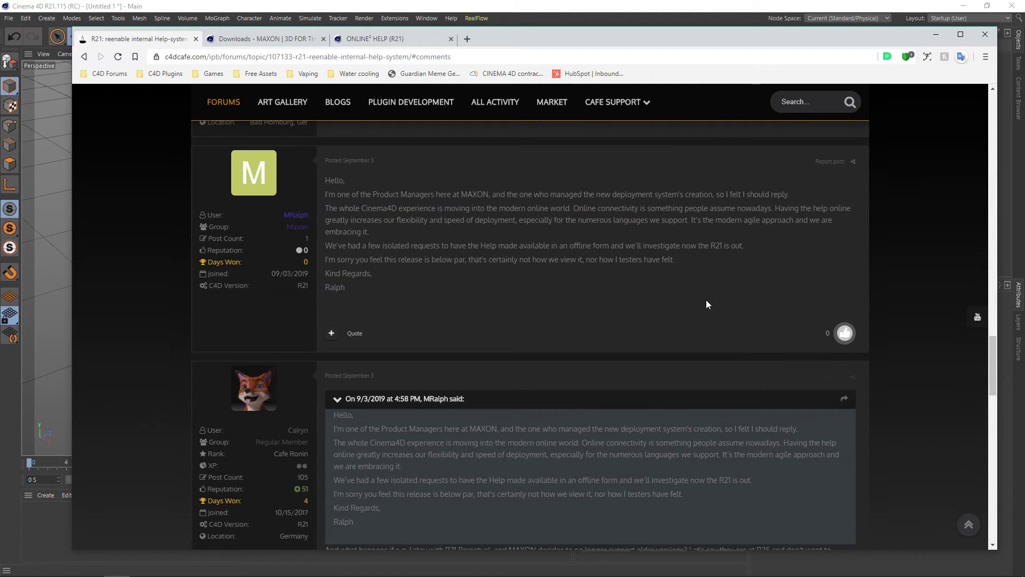
scroll(889, 297, up, 1)
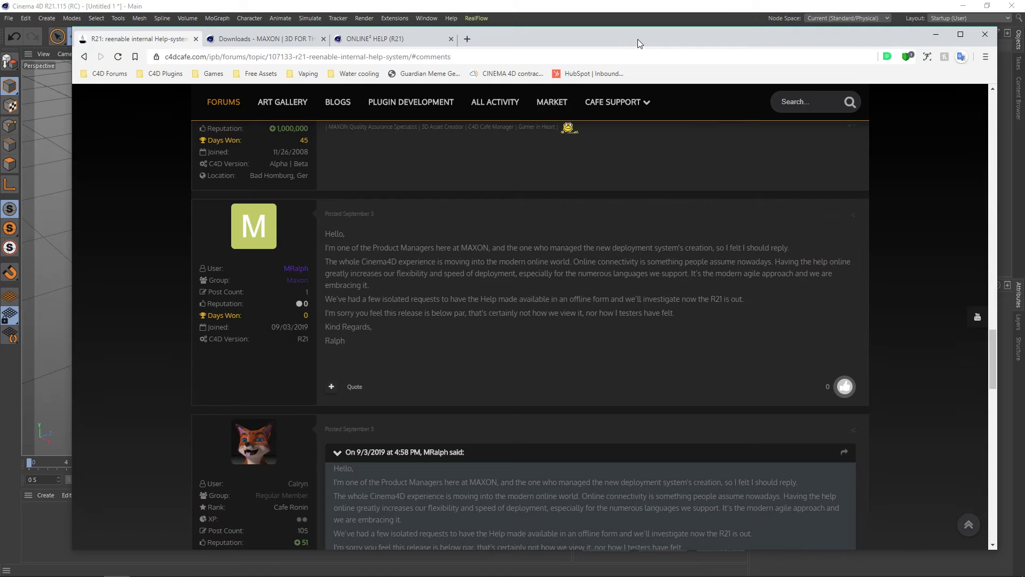
- Go to the MAXON downloads page and expand the Updates Cinema 4D R21 section
click(235, 42)
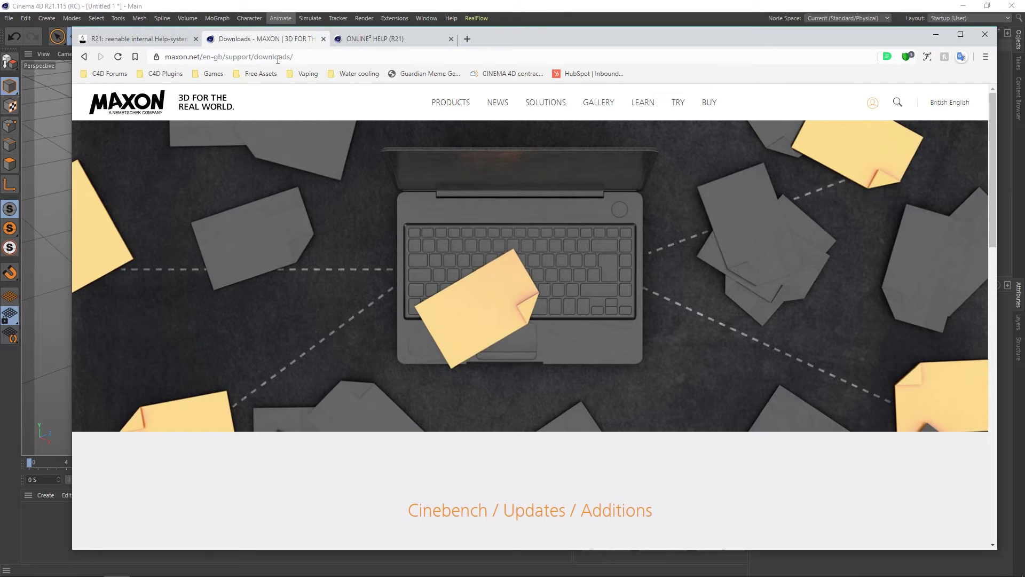
scroll(345, 278, down, 4)
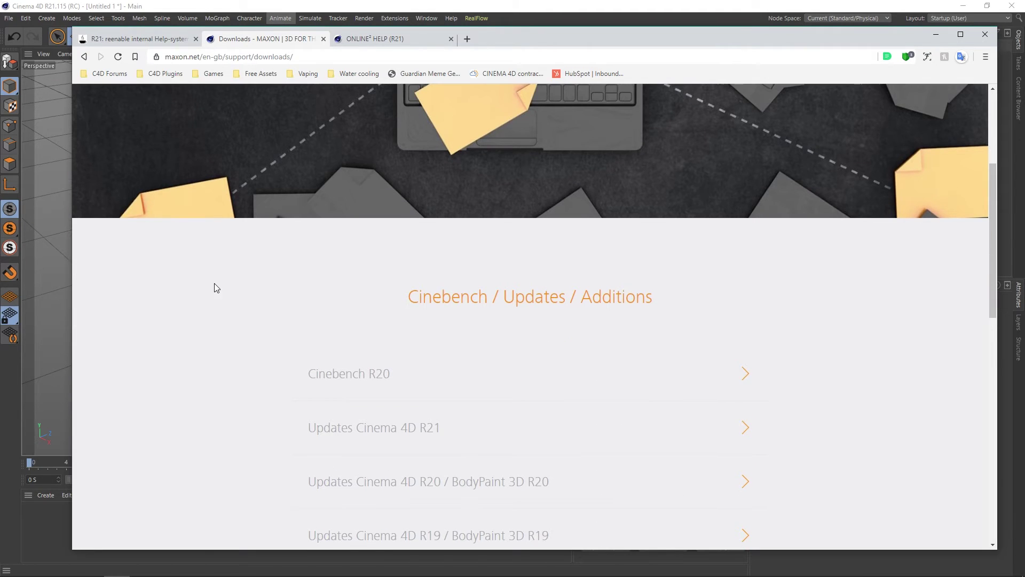
scroll(223, 283, down, 4)
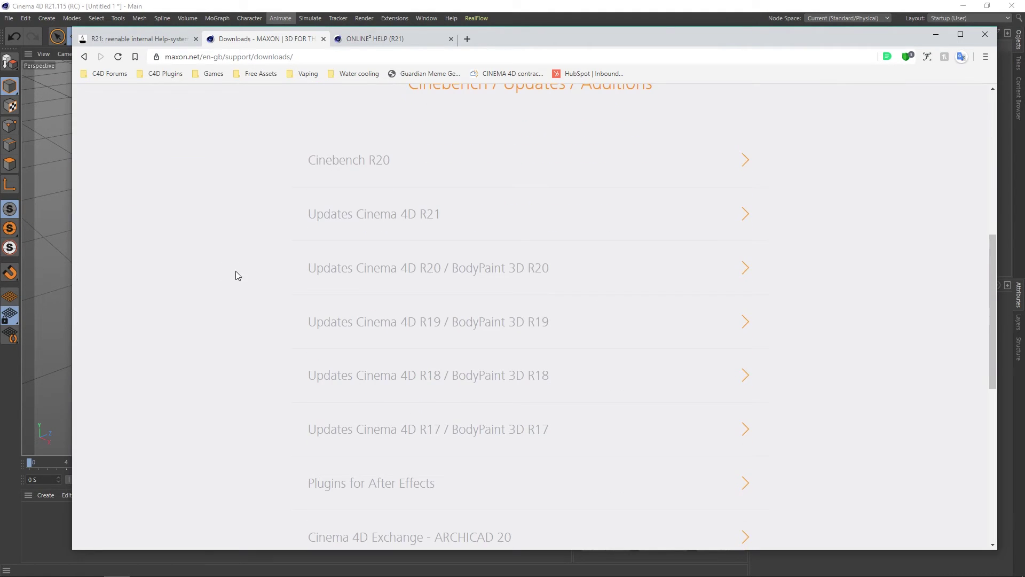
click(384, 222)
scroll(322, 286, down, 3)
- Expand the Offline Help entry, read its installation notes, then collapse it
click(366, 229)
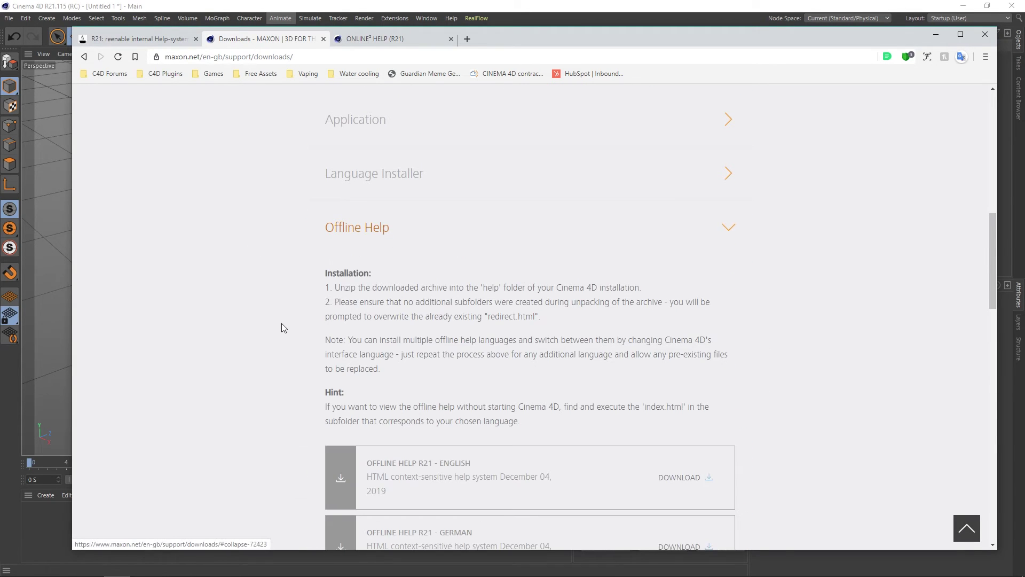
scroll(270, 313, down, 3)
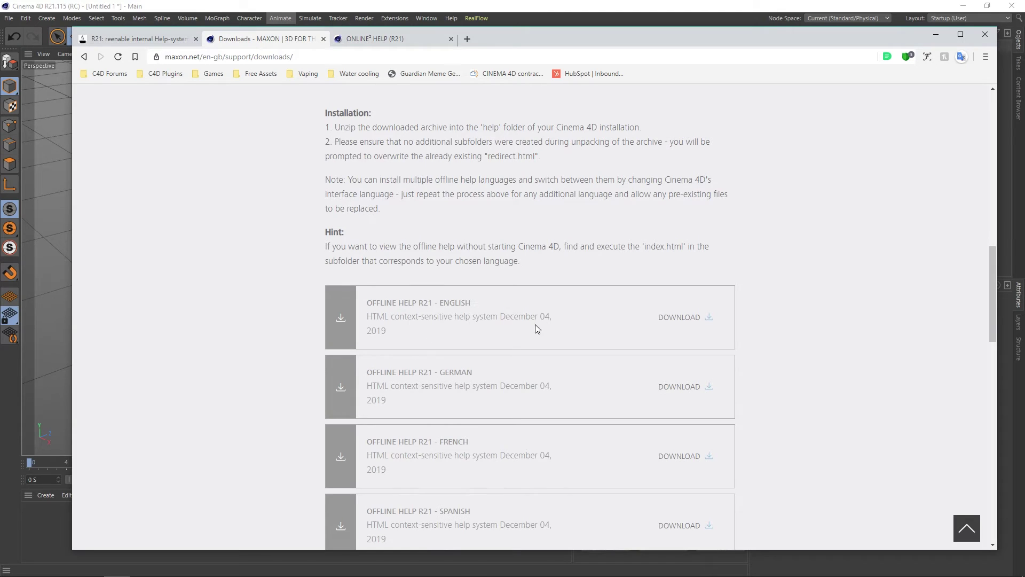
scroll(357, 284, down, 2)
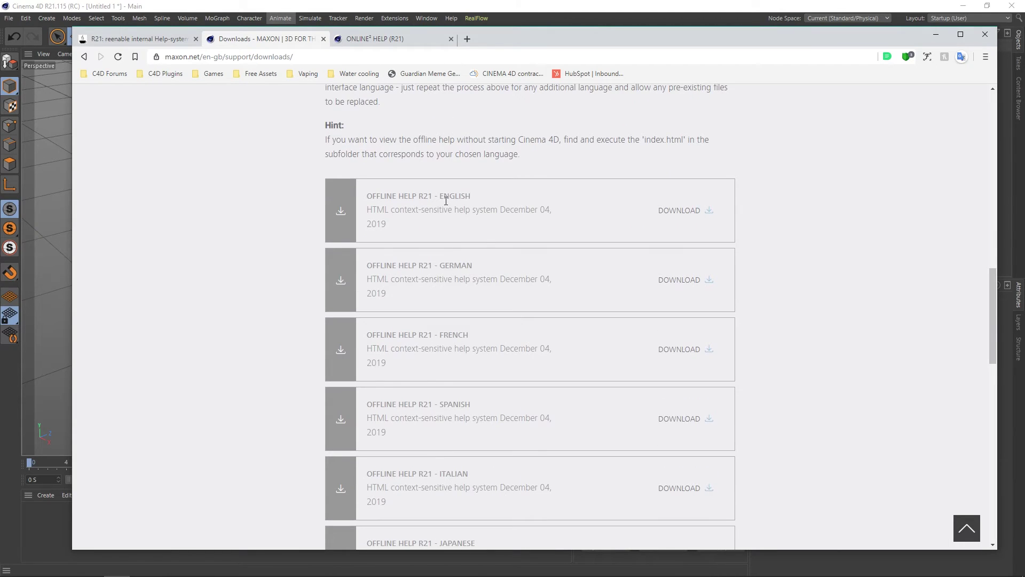
scroll(462, 319, down, 4)
scroll(519, 356, down, 1)
scroll(520, 356, up, 4)
scroll(520, 357, up, 2)
scroll(514, 337, up, 5)
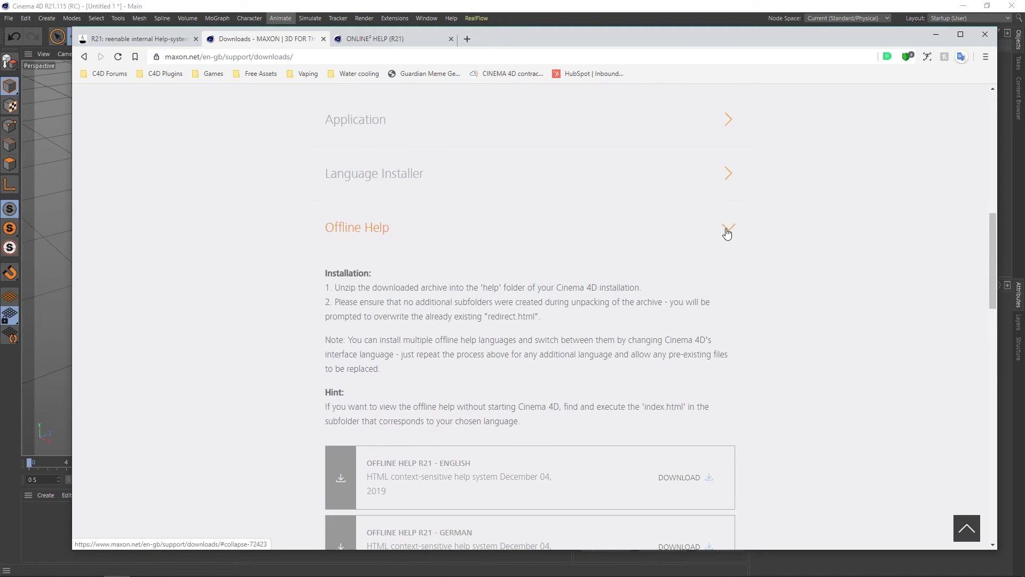
click(727, 233)
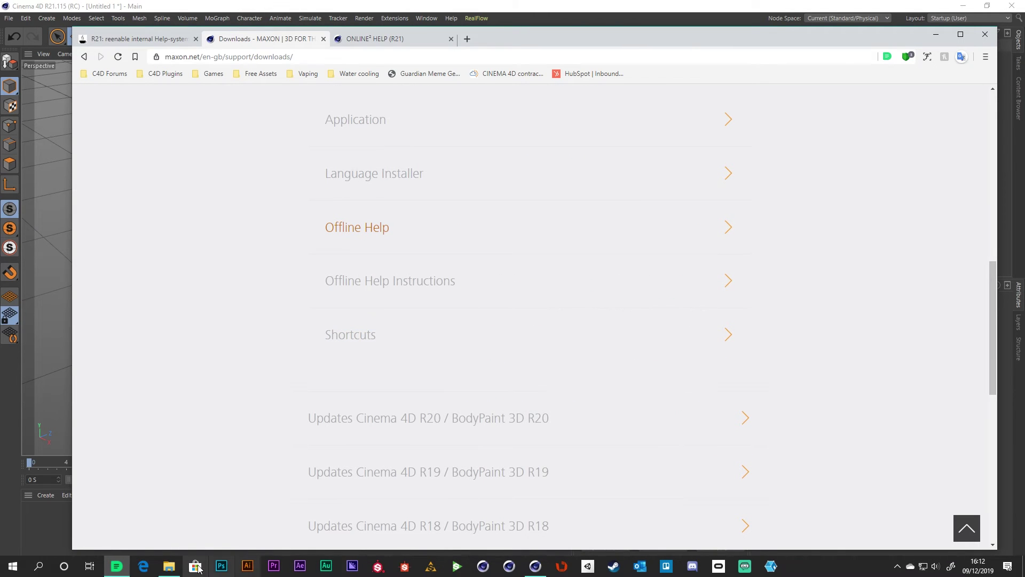
- Extract the offline help zip in Downloads into its own folder and select its five items
click(169, 566)
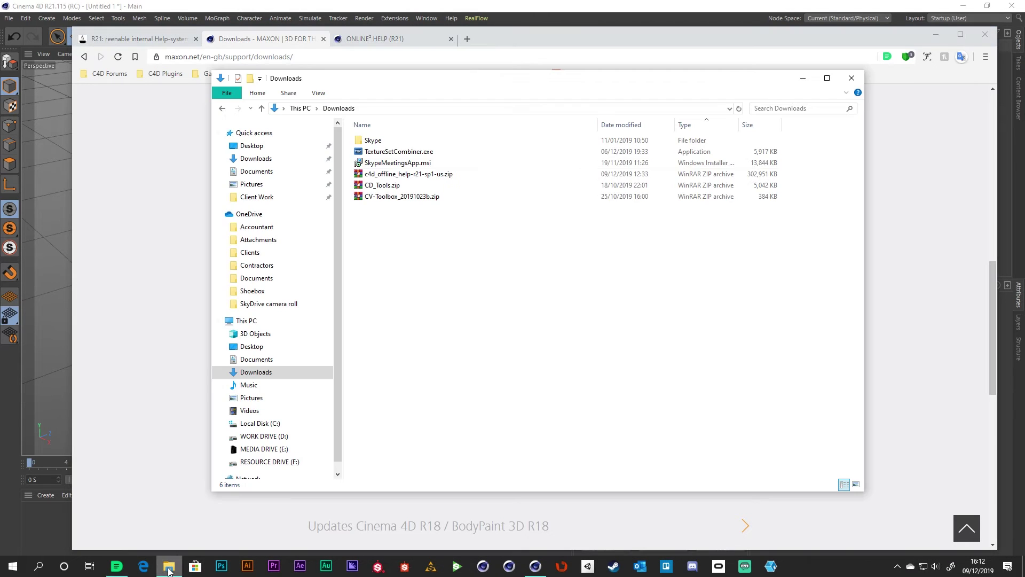
click(433, 176)
right_click(419, 176)
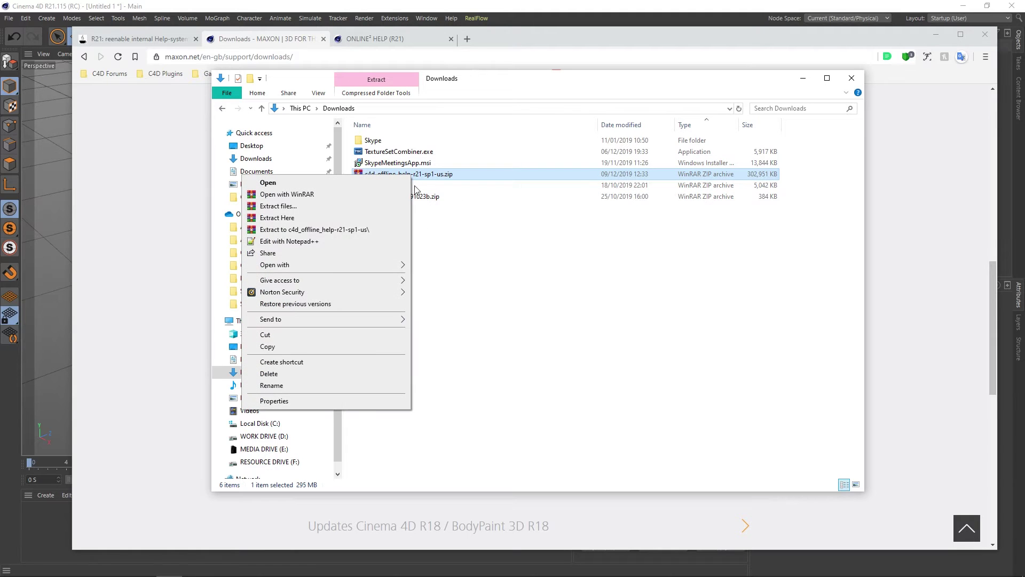
click(363, 230)
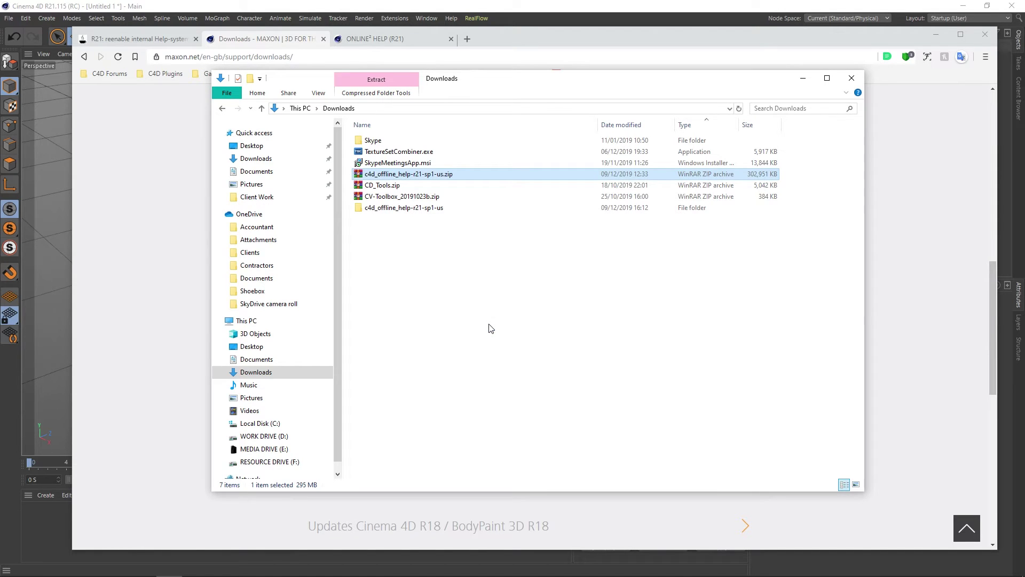
click(491, 327)
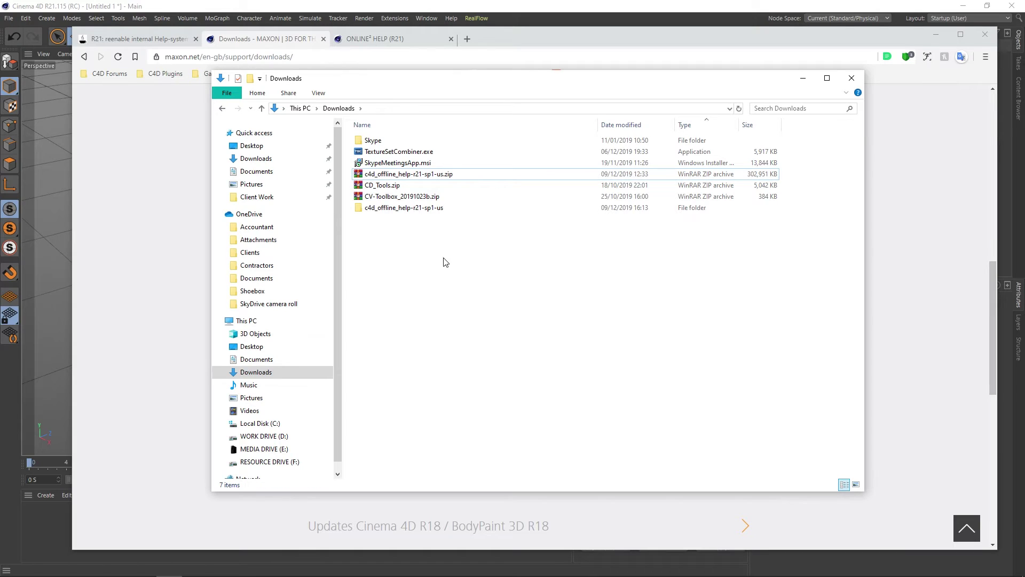
double_click(402, 208)
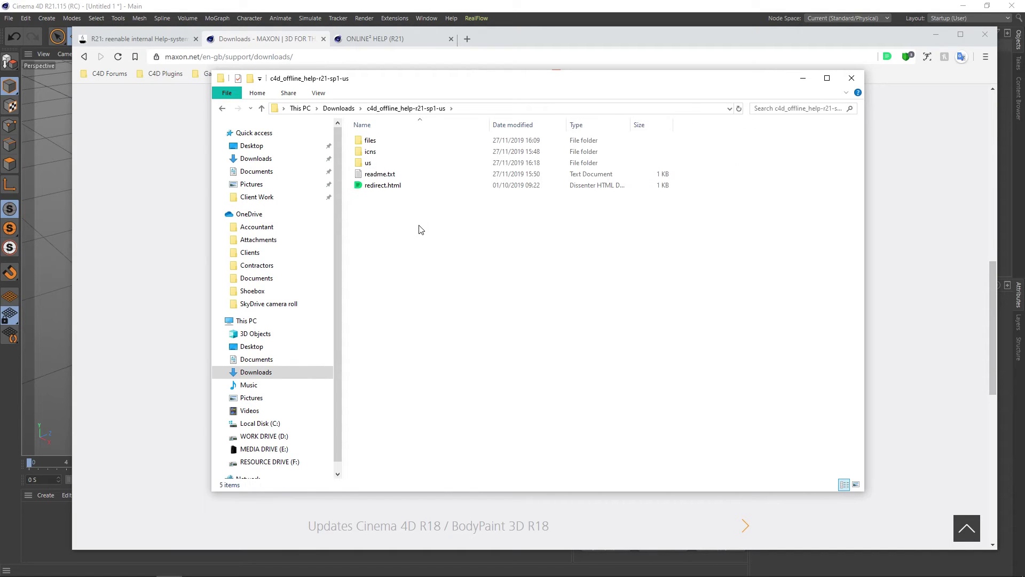
drag(422, 230, 367, 142)
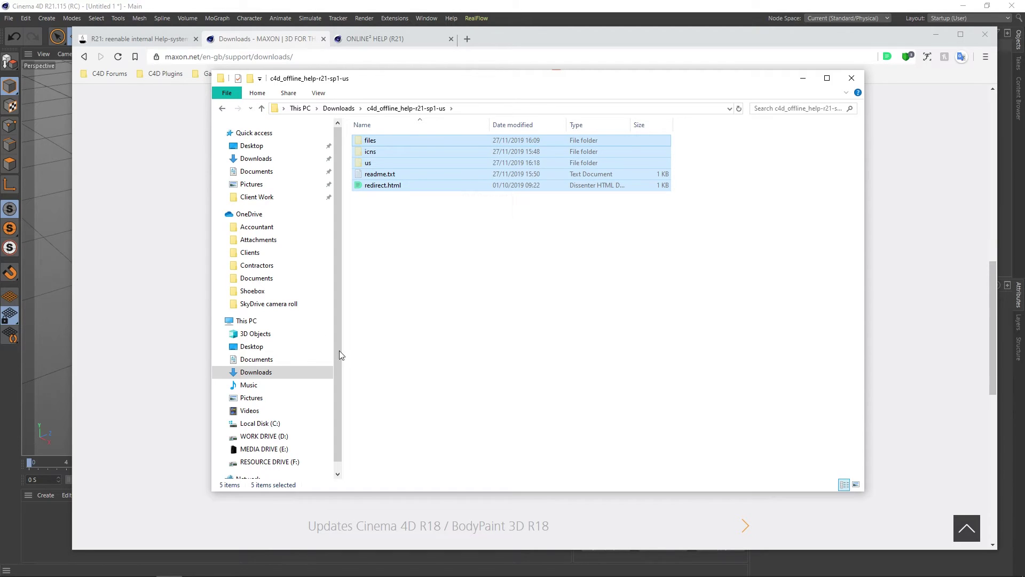
- Navigate to C:\Program Files\Maxon Cinema 4D R21\help
click(245, 321)
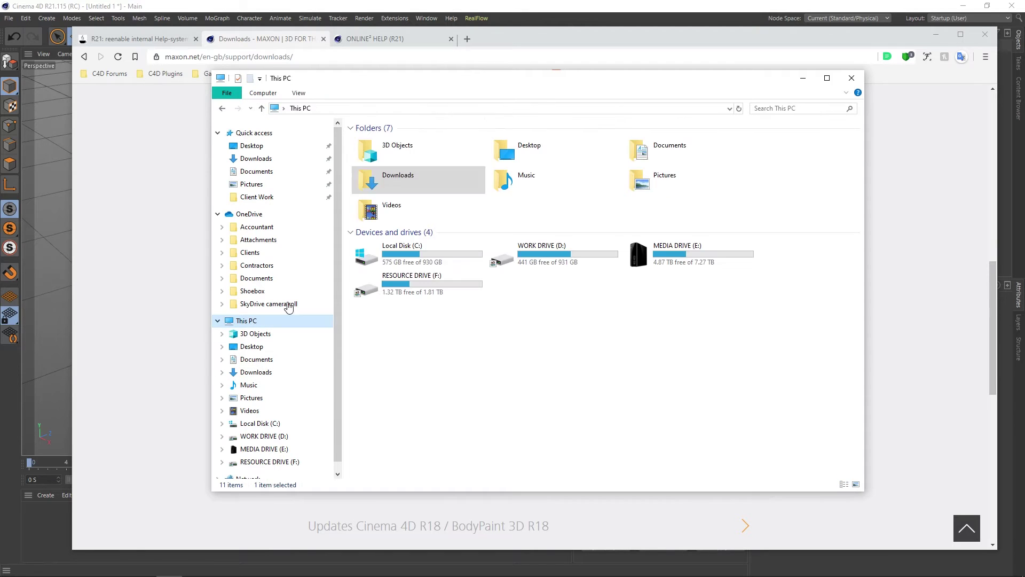
double_click(398, 267)
double_click(388, 175)
double_click(412, 308)
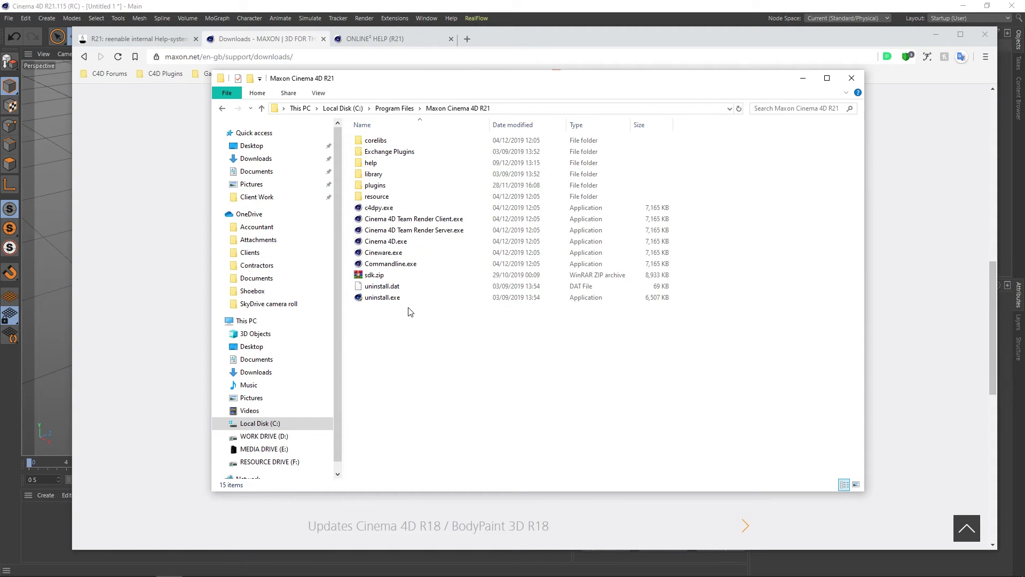
double_click(366, 164)
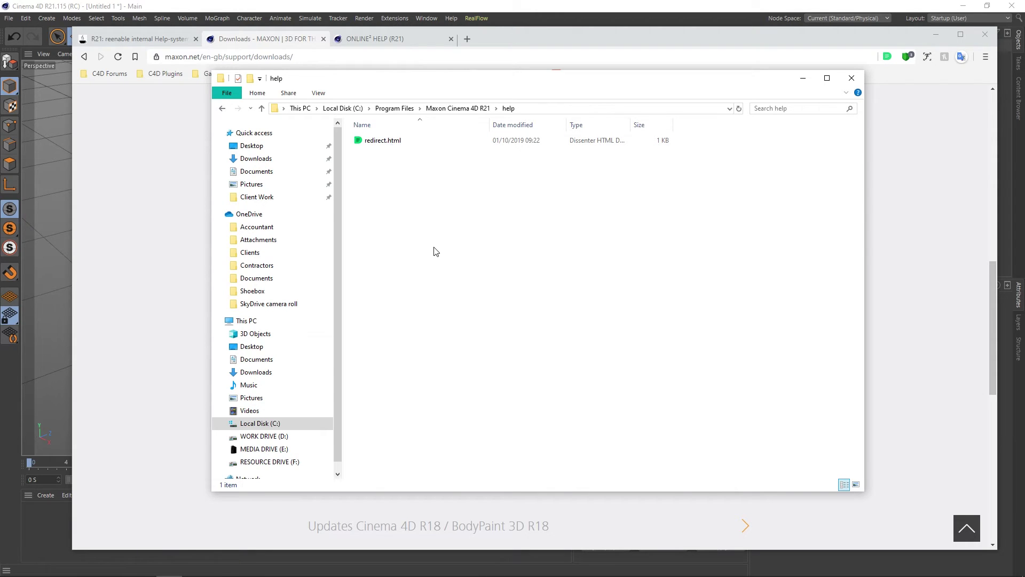
- Paste the offline help items into the help folder, replacing redirect.html with administrator permission
key(ctrl+v)
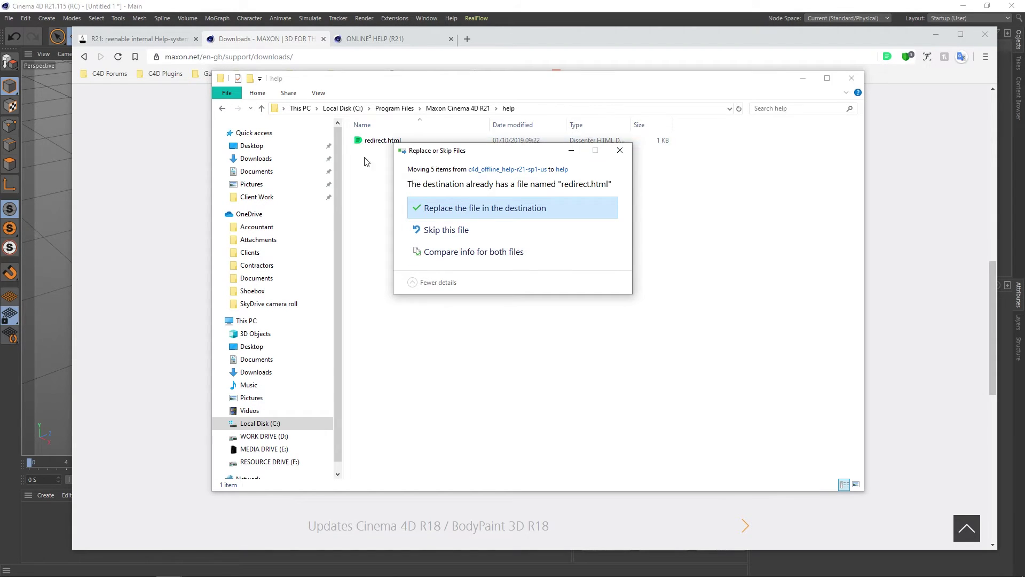
click(451, 209)
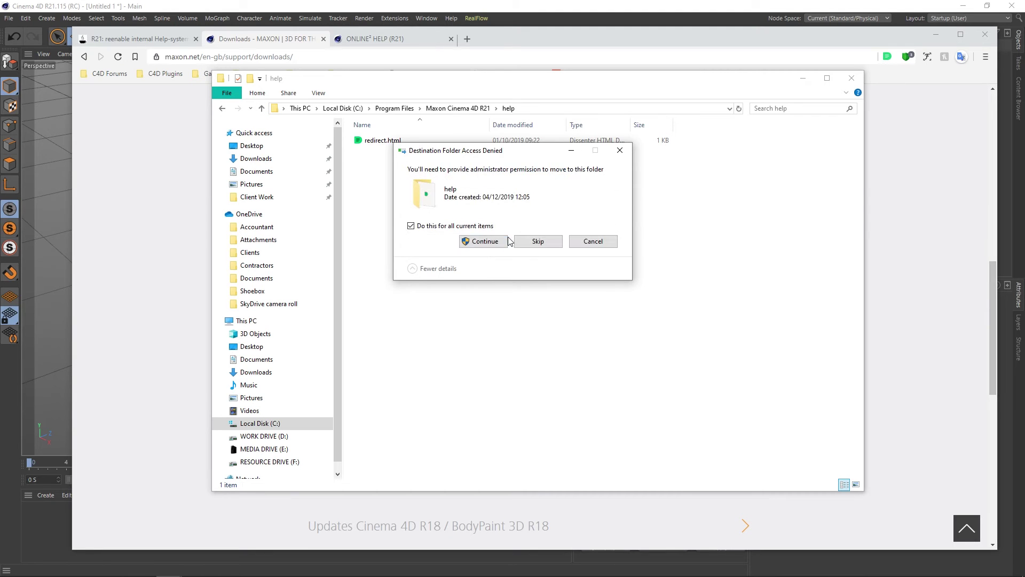
click(467, 242)
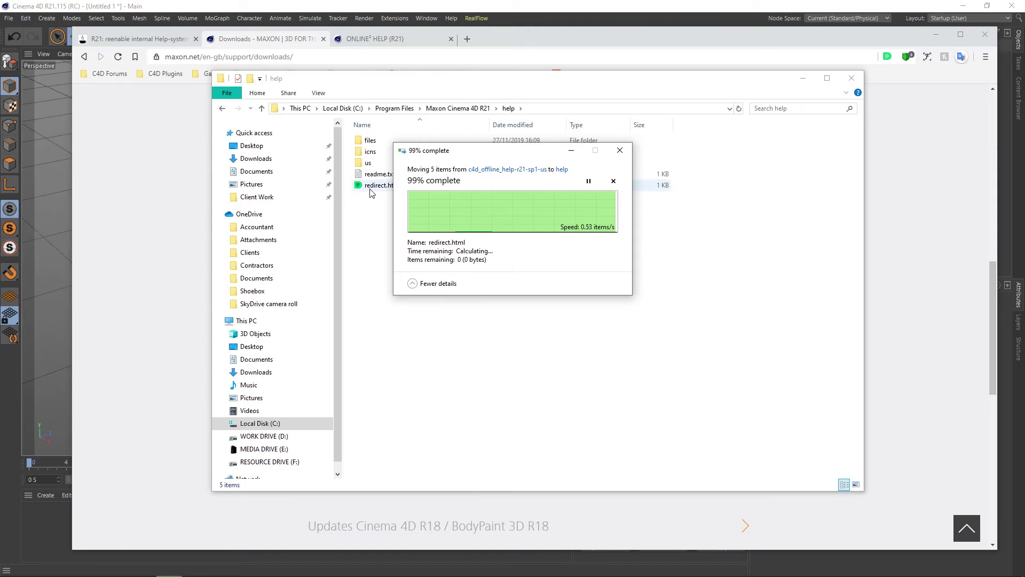
key(ctrl+a)
click(412, 215)
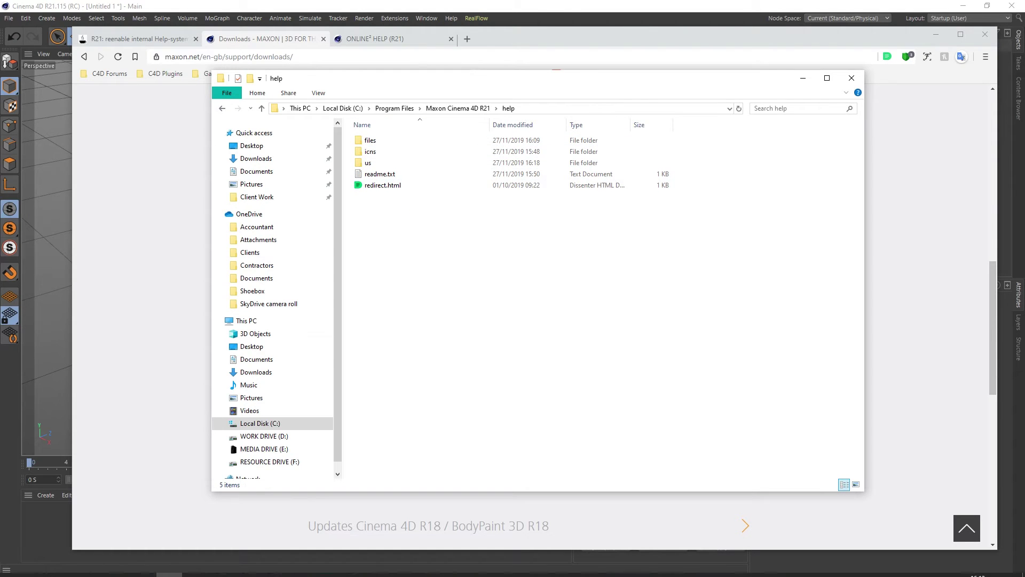
- Quit Cinema 4D without saving the scene
click(536, 566)
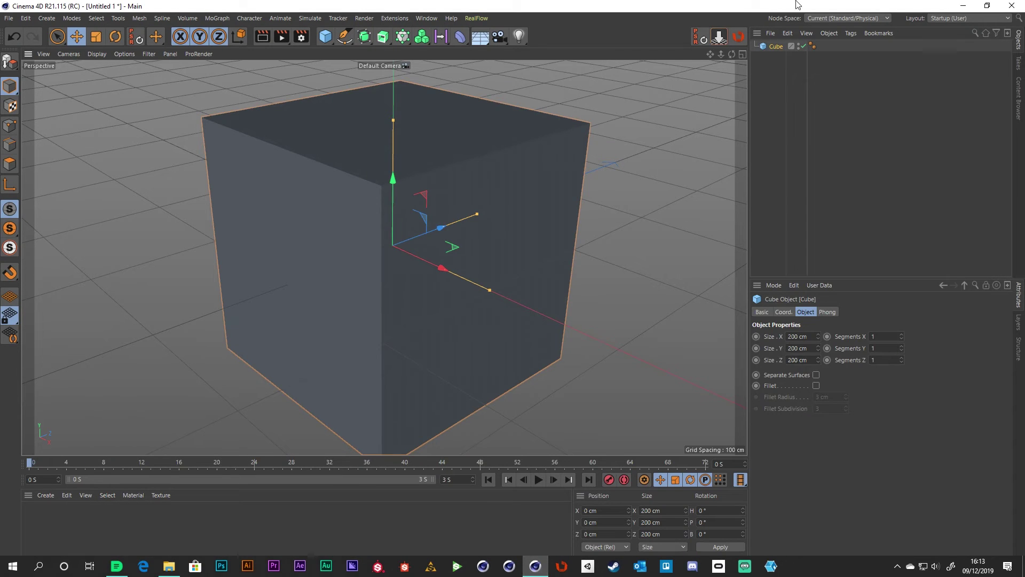
click(1011, 6)
click(534, 337)
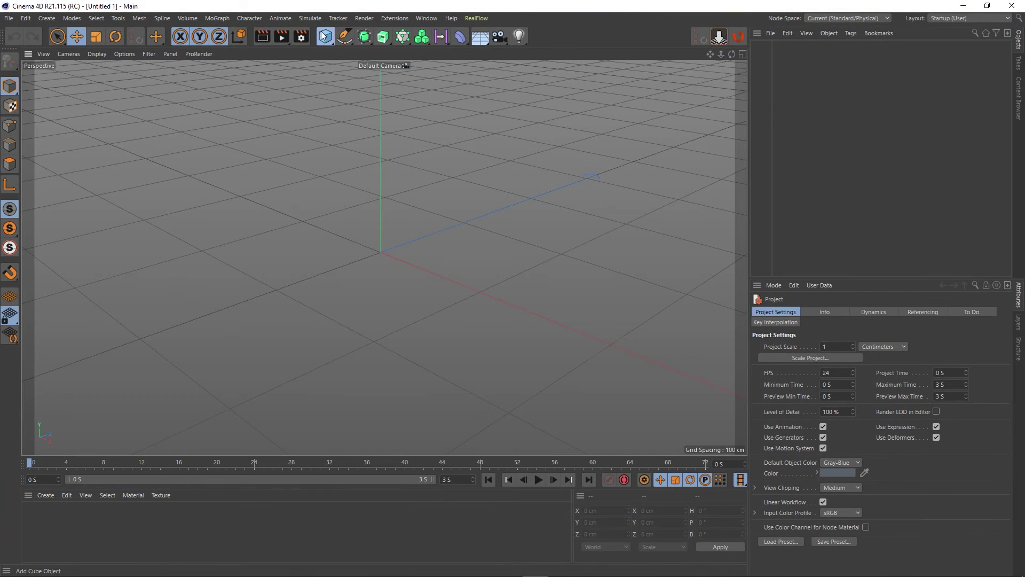
- After relaunching, add a Cube, Show Help on it, and close both online help tabs
click(324, 36)
right_click(775, 46)
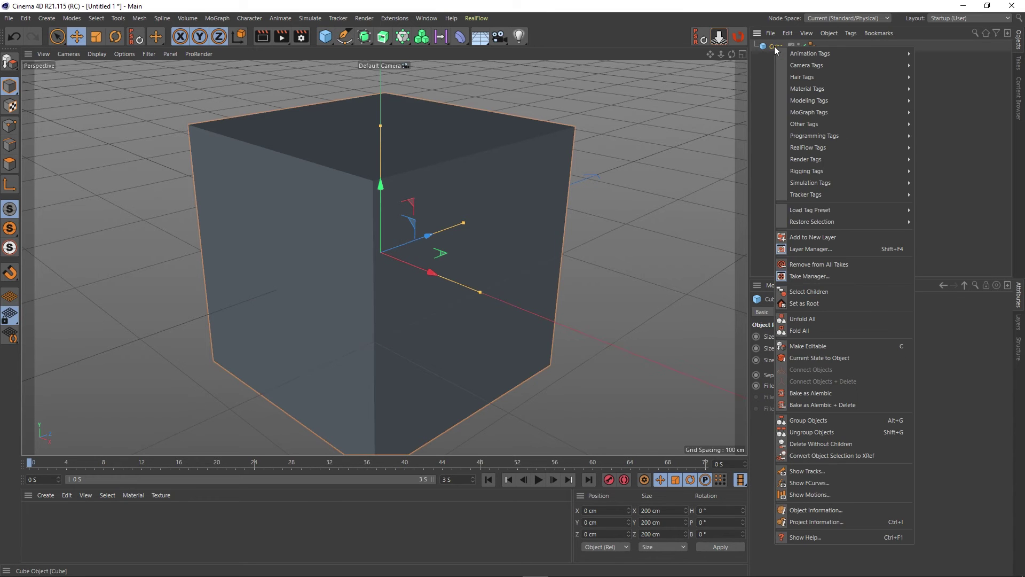
click(805, 537)
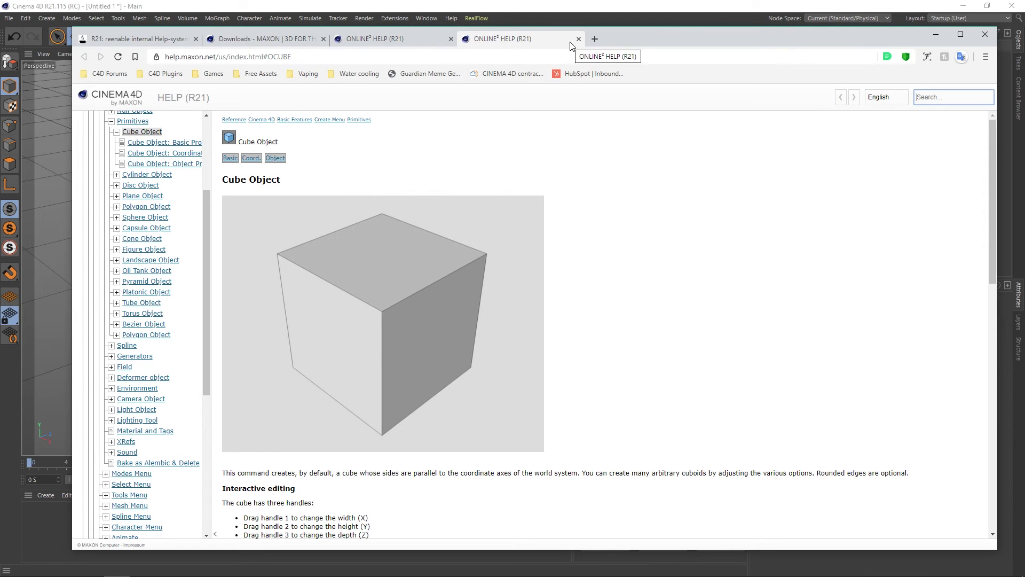
click(450, 39)
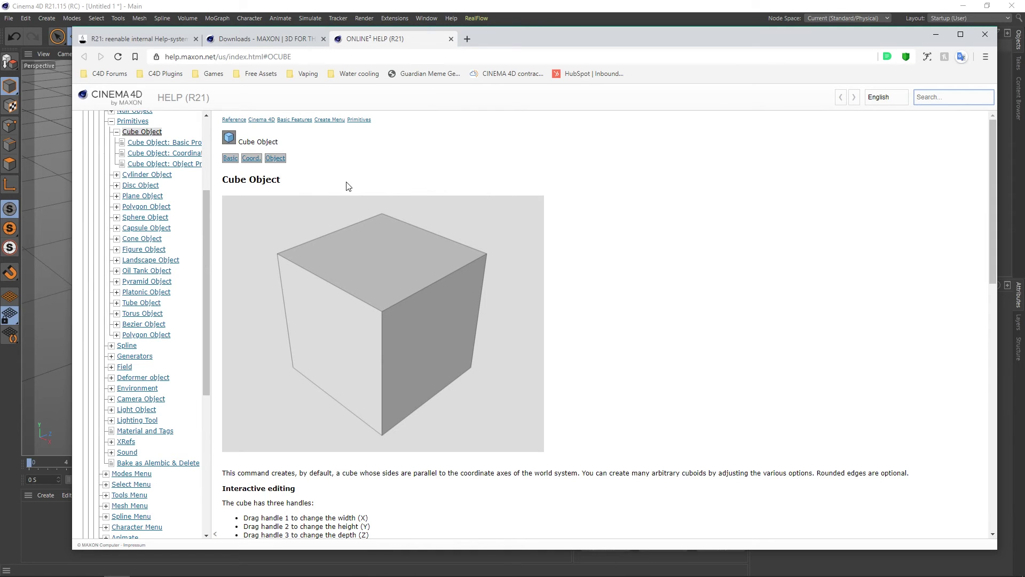
click(451, 39)
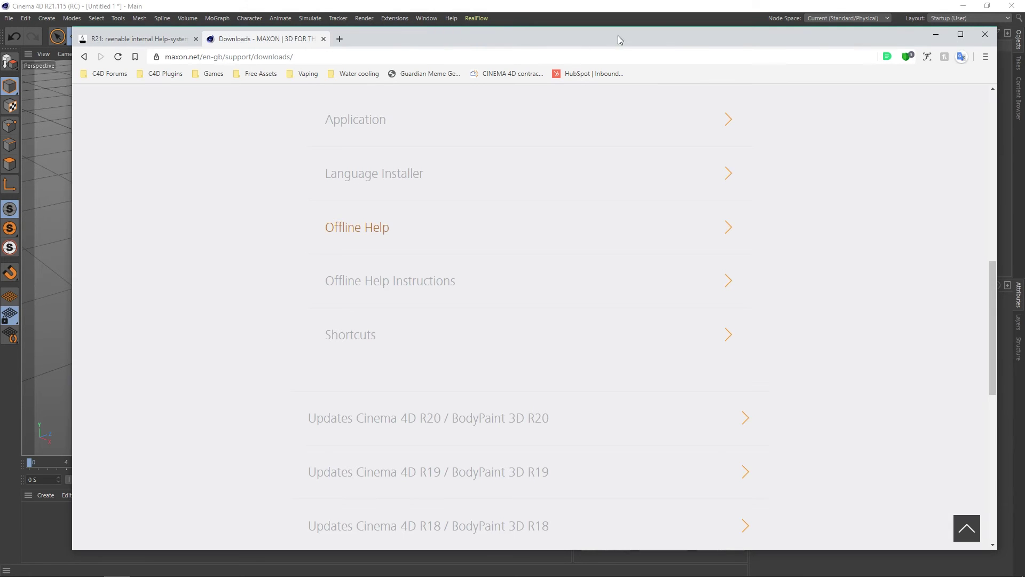
- Bring Cinema 4D forward and open Edit > Preferences to check the Help settings
click(936, 34)
click(26, 19)
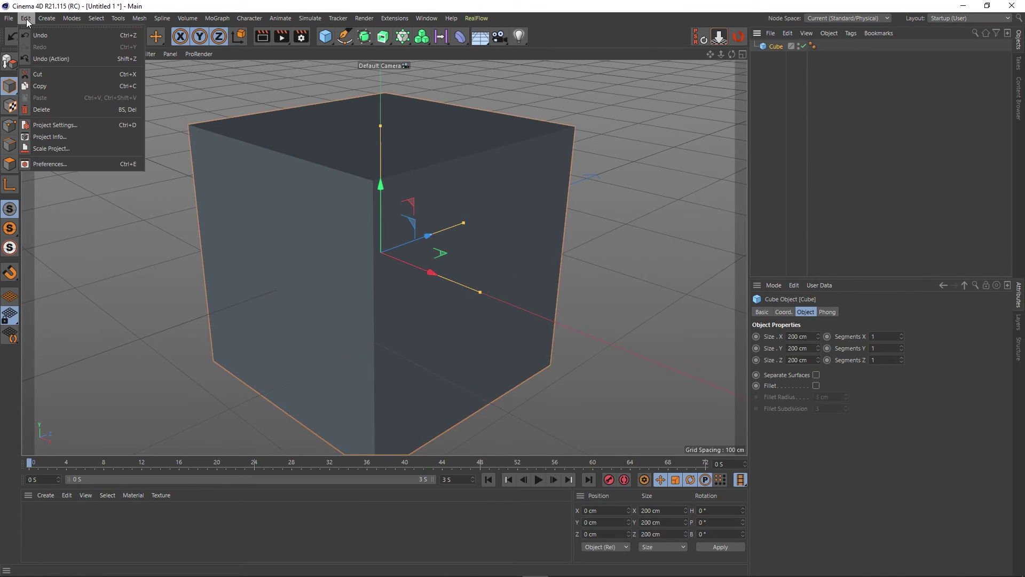
click(46, 163)
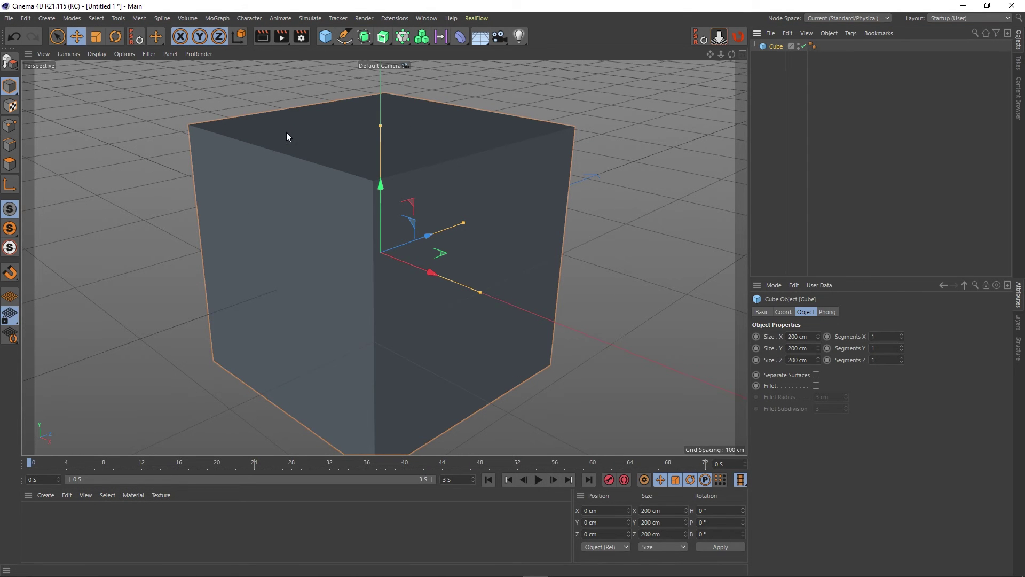
drag(275, 152, 421, 100)
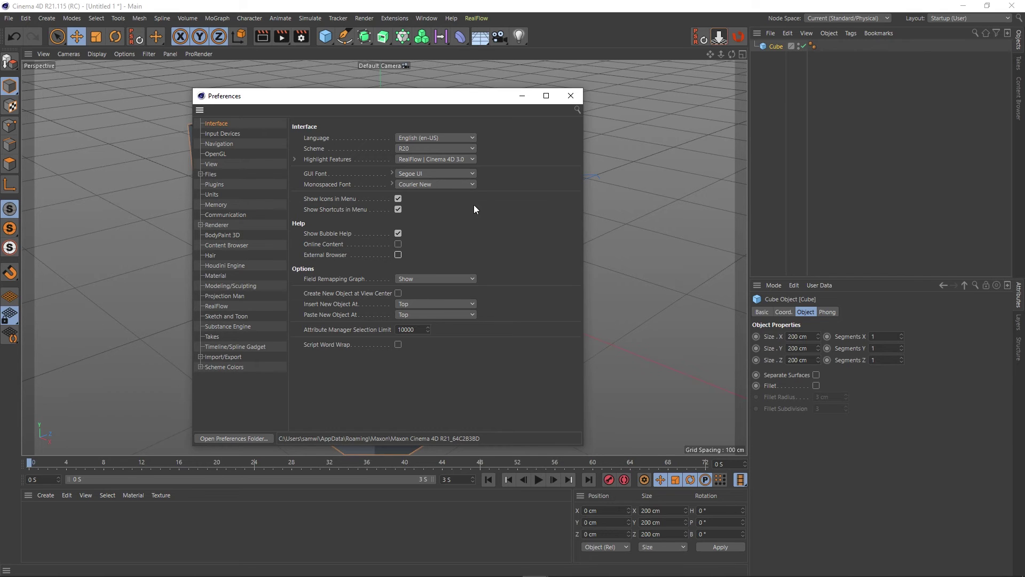
- Close Preferences and choose Show Help... on the Cube object
click(571, 96)
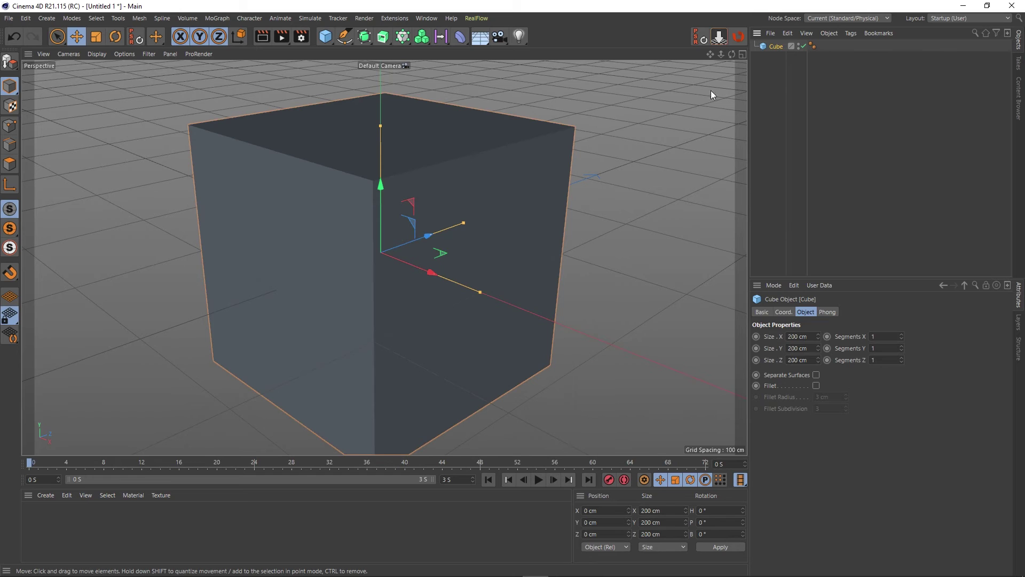
right_click(774, 47)
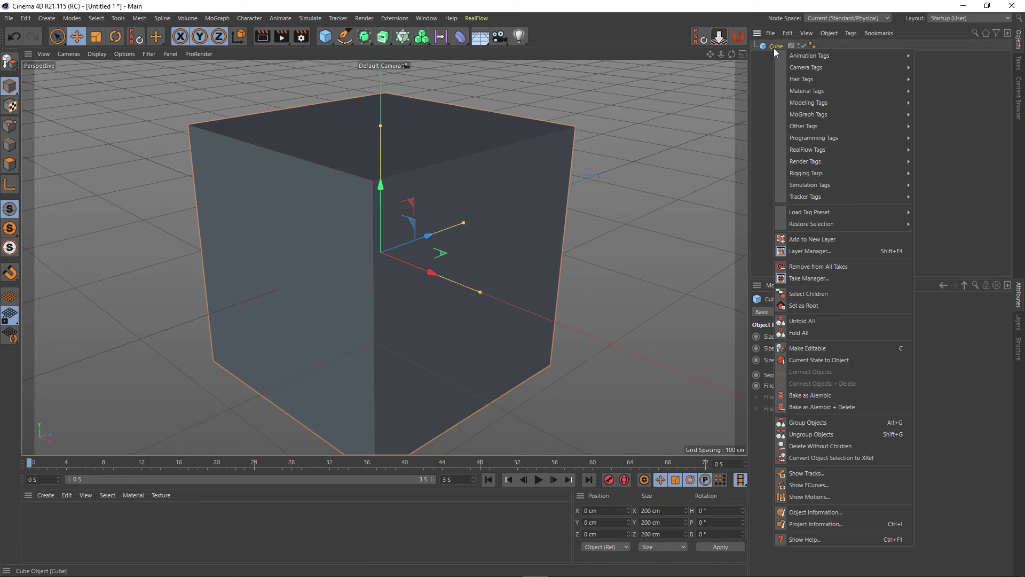
click(803, 537)
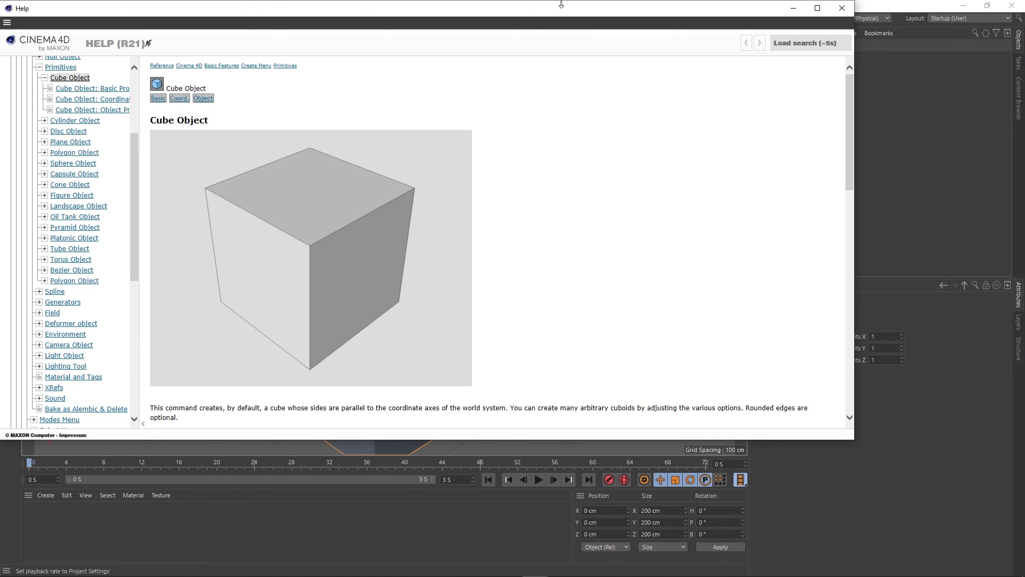
- Move and narrow the internal Help window beside the viewport, then deselect and orbit the cube
drag(509, 15, 612, 80)
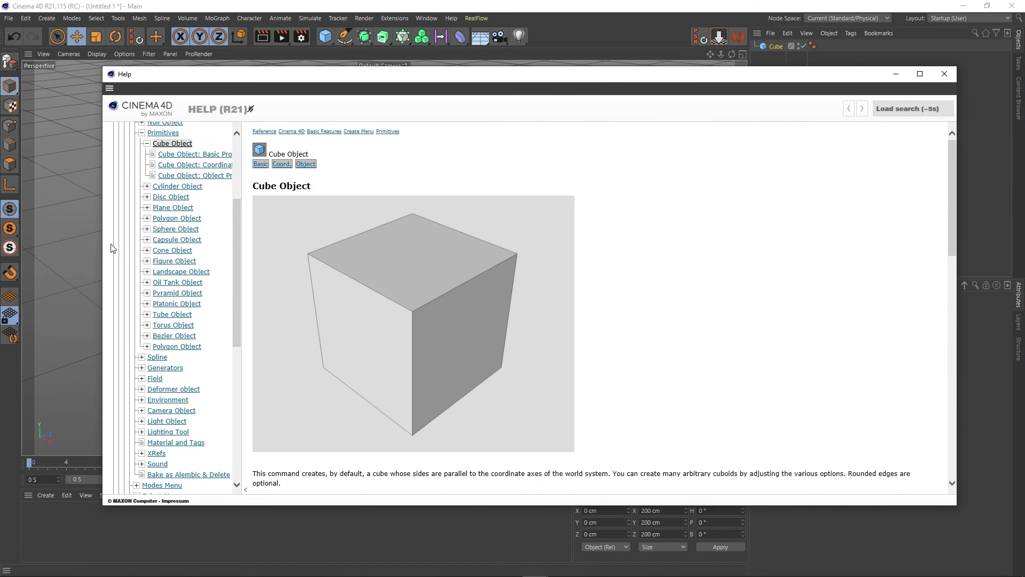
drag(100, 257, 560, 256)
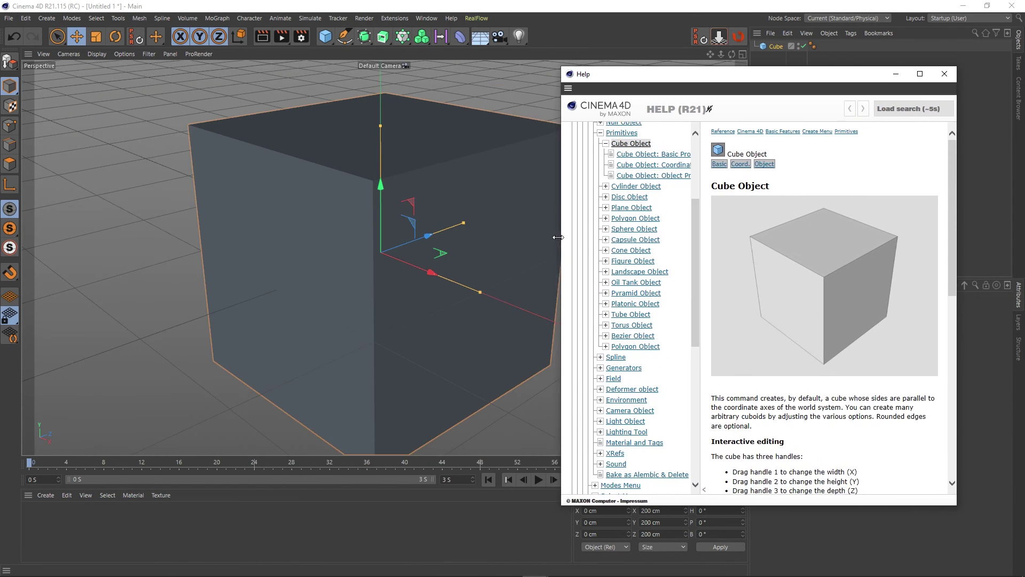
click(119, 226)
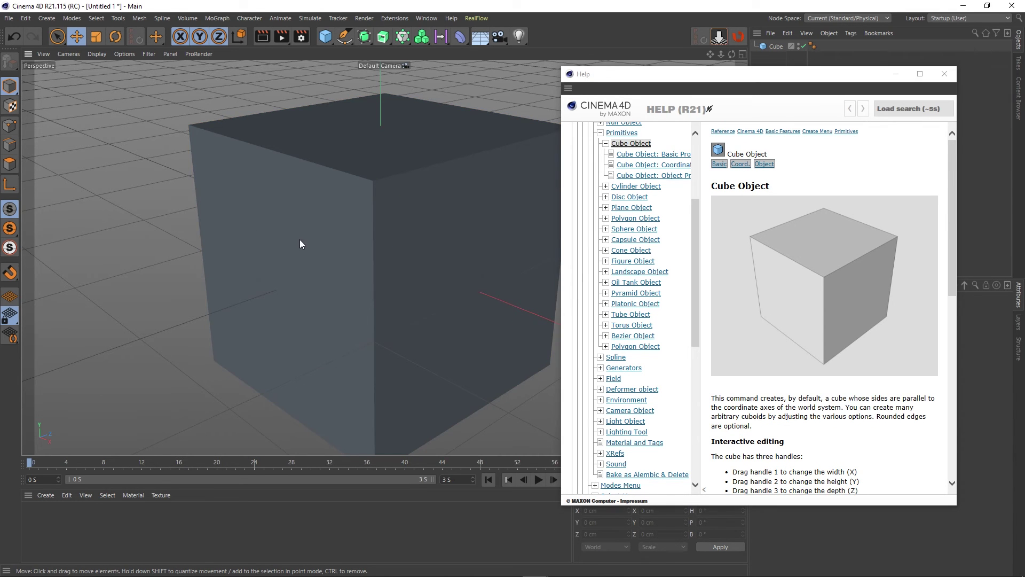
mouse_move(300, 240)
alt+mouse_down()
mouse_move(258, 236)
mouse_move(294, 236)
mouse_move(309, 258)
mouse_move(283, 219)
mouse_move(280, 243)
alt+mouse_up()
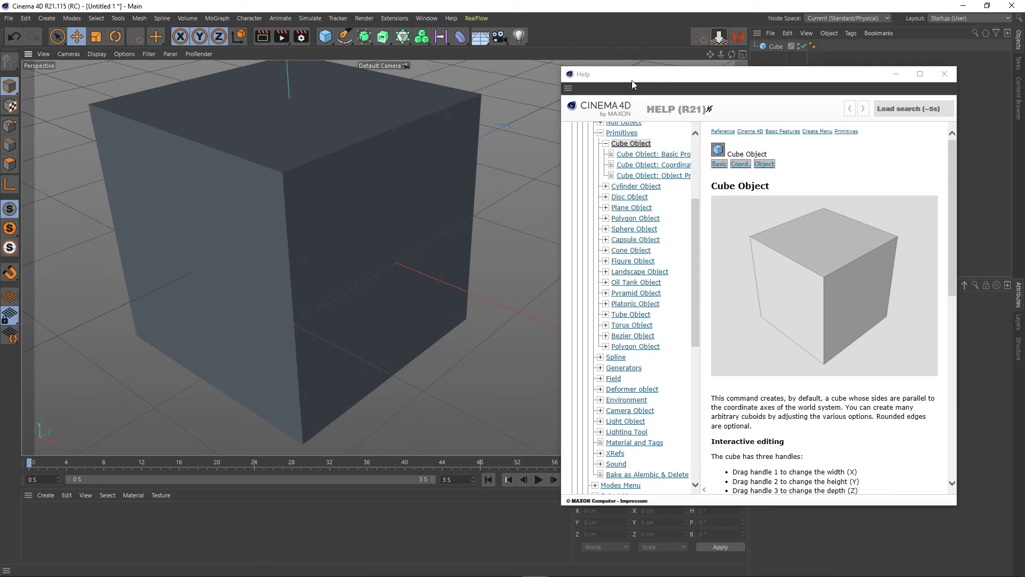
drag(641, 78, 613, 95)
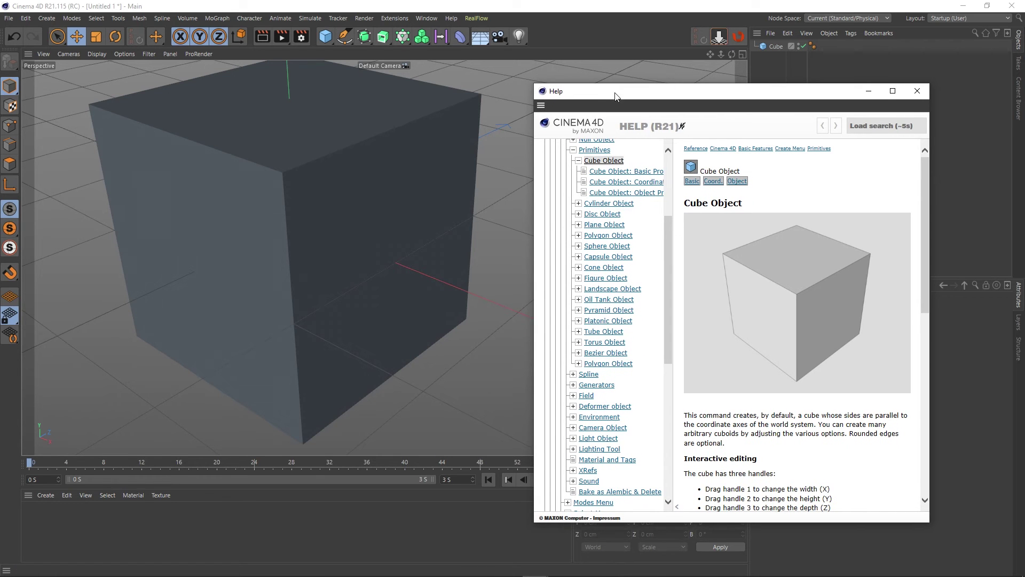
- Enable Online Content in the Help preferences, then close the Help and Preferences windows
click(25, 18)
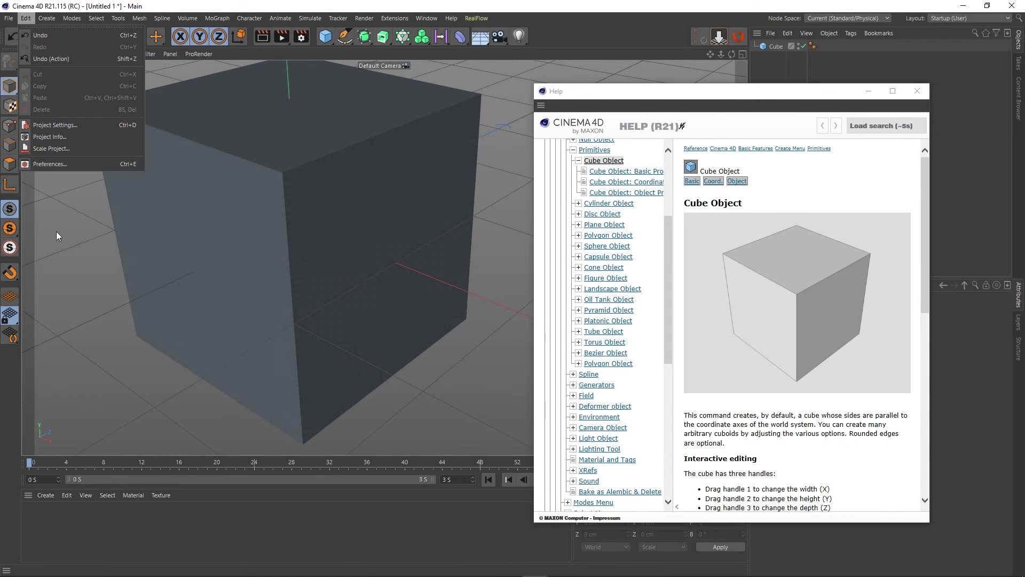
click(53, 164)
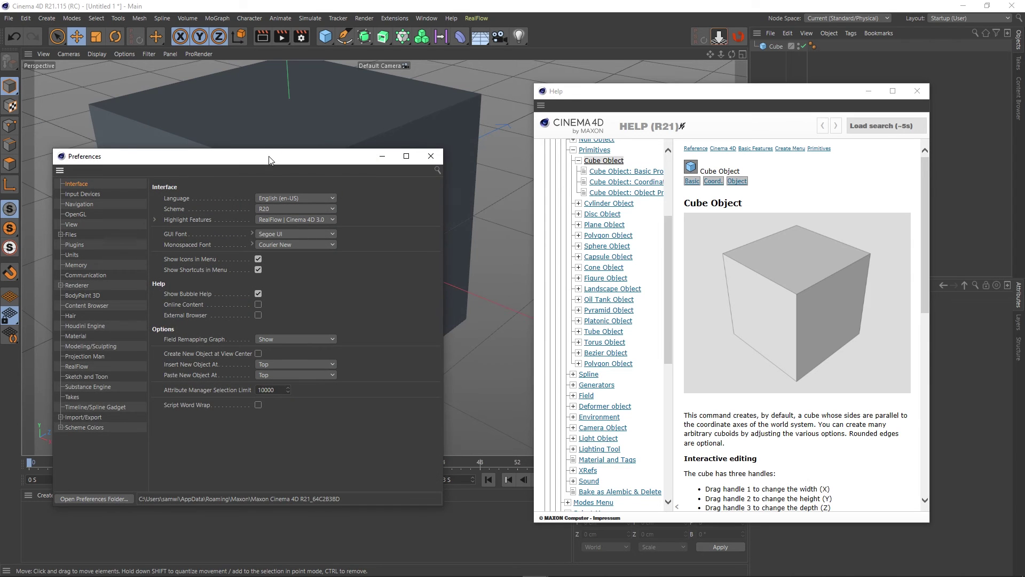
drag(269, 160, 336, 56)
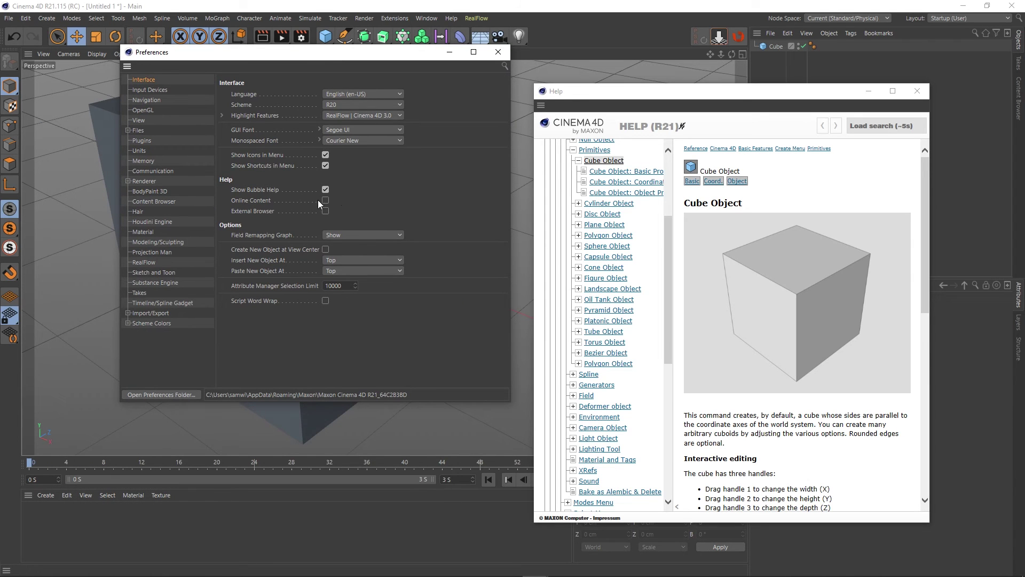
click(326, 201)
click(917, 91)
click(498, 52)
- Reopen the Cube's help via Show Help..., reposition and widen it, and orbit lower
right_click(771, 48)
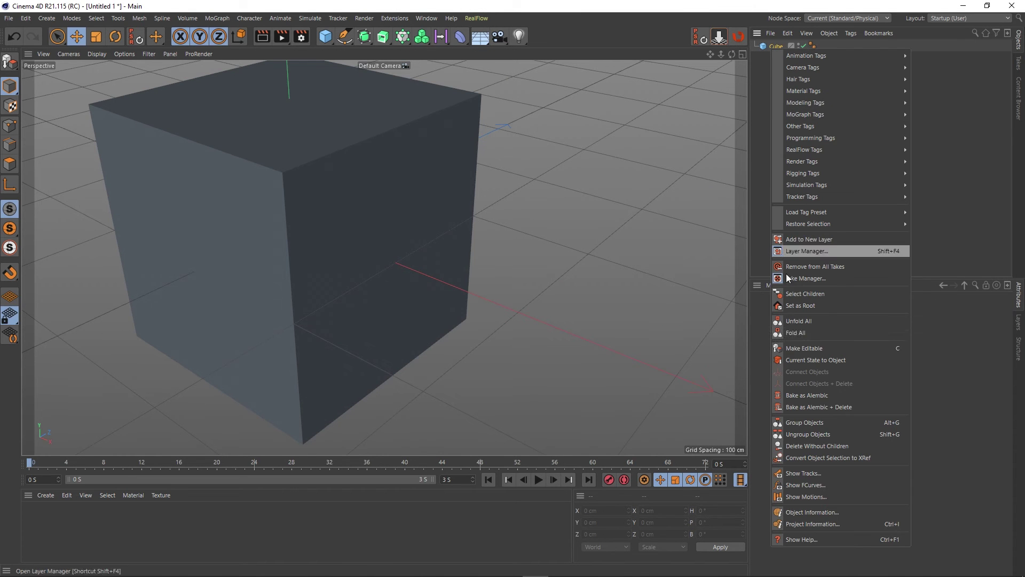
click(809, 540)
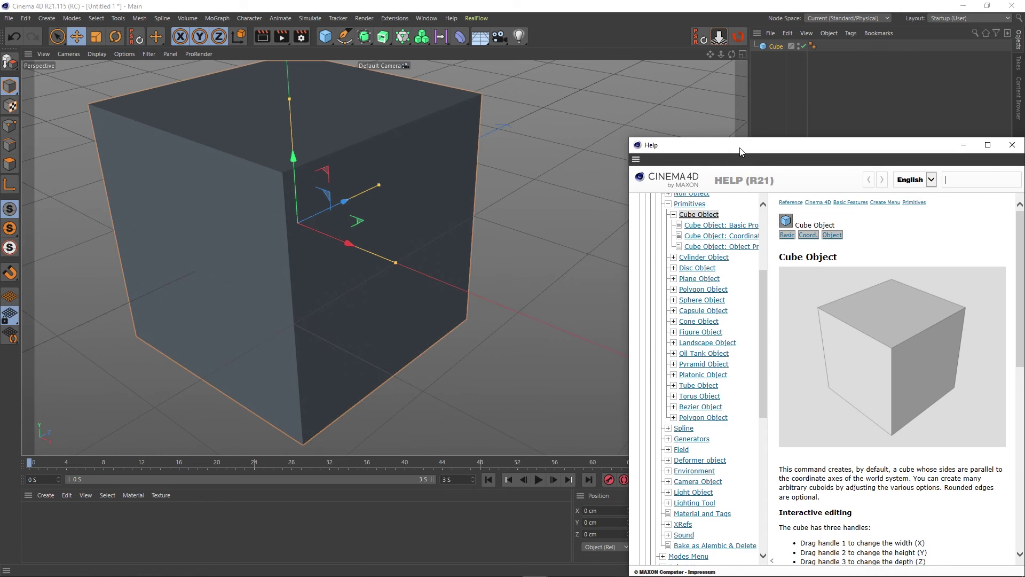
drag(740, 146, 671, 68)
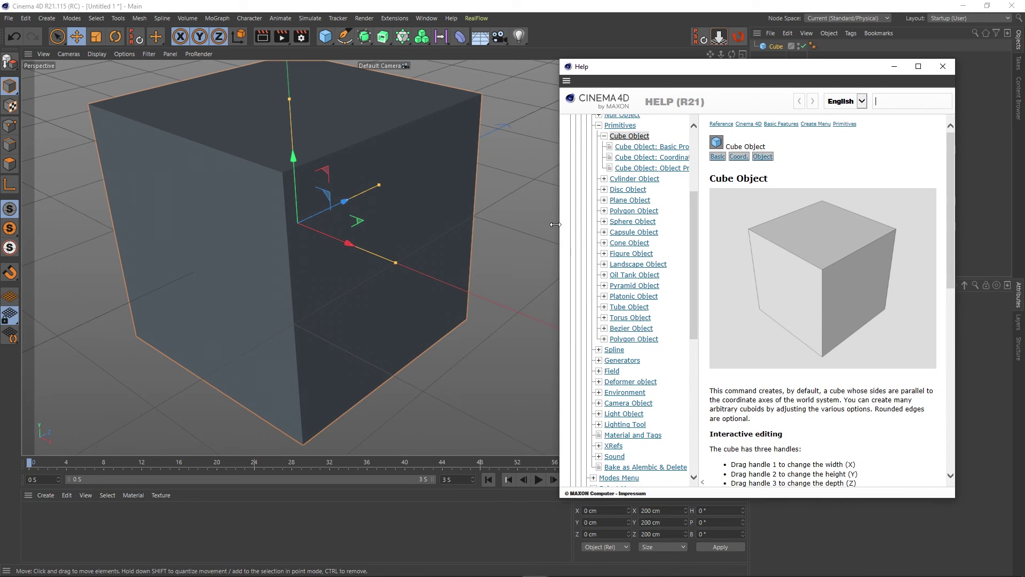
drag(560, 226, 524, 227)
mouse_move(215, 281)
alt+mouse_down()
mouse_move(331, 363)
mouse_move(314, 294)
alt+mouse_up()
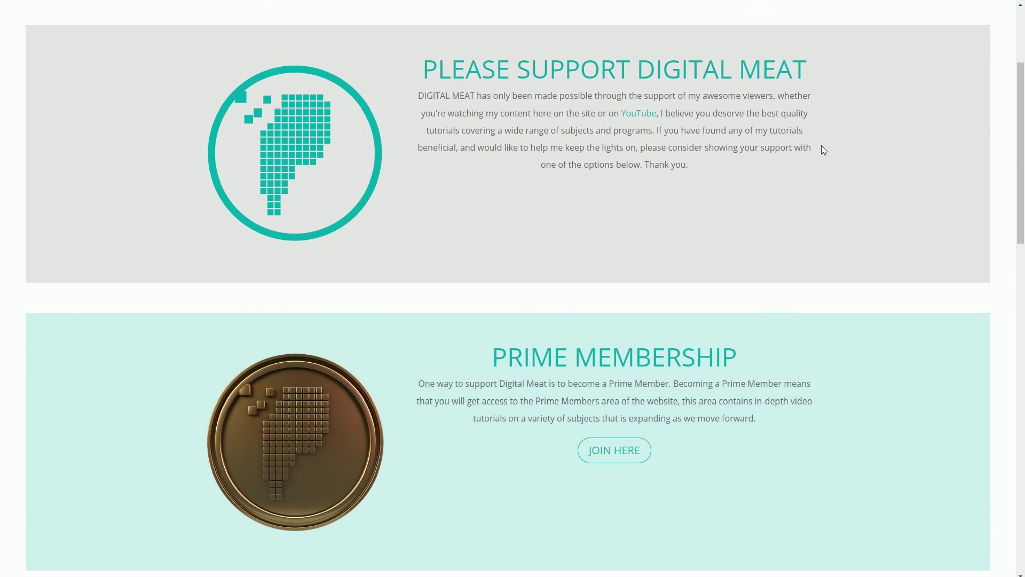
- Scroll past the donation tiers and add the £20 Prime Membership to the basket
scroll(808, 180, down, 10)
scroll(811, 165, down, 4)
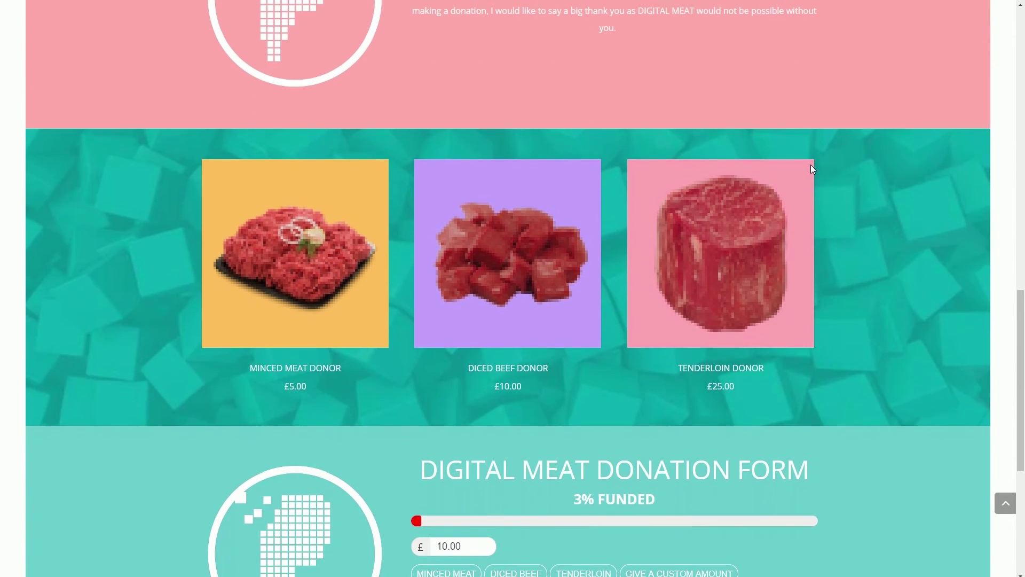
scroll(812, 167, down, 4)
scroll(812, 166, down, 2)
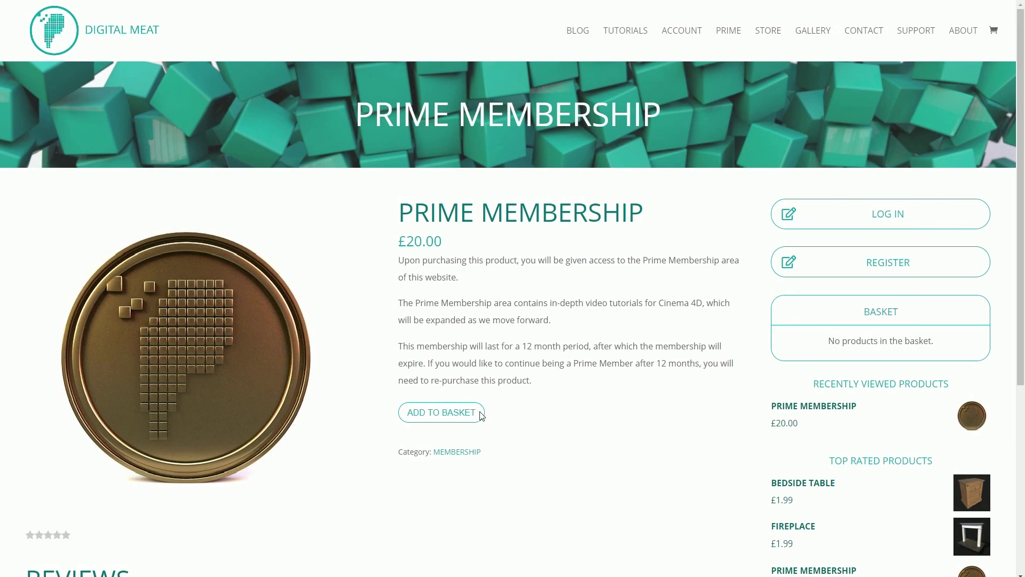
click(448, 418)
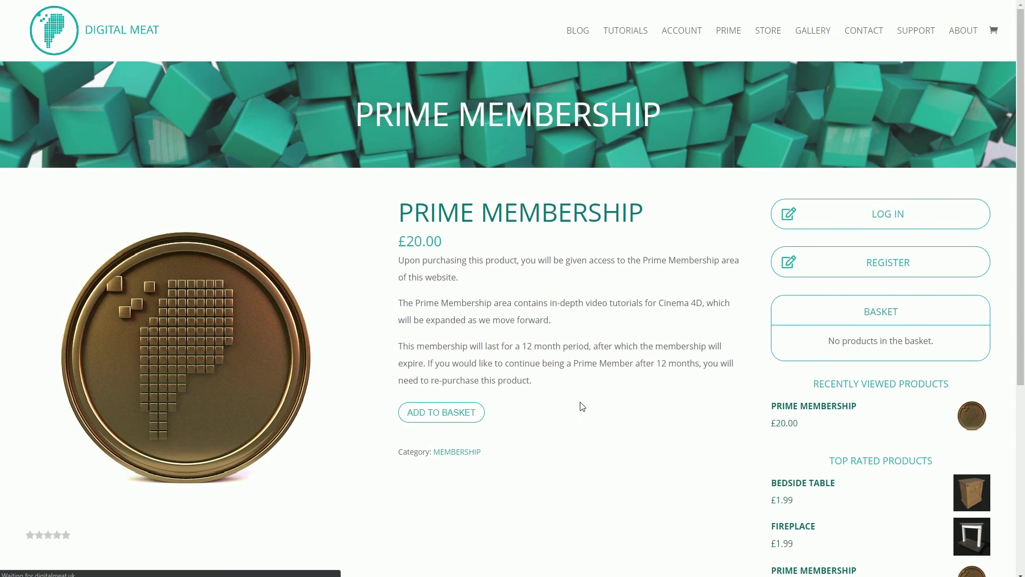